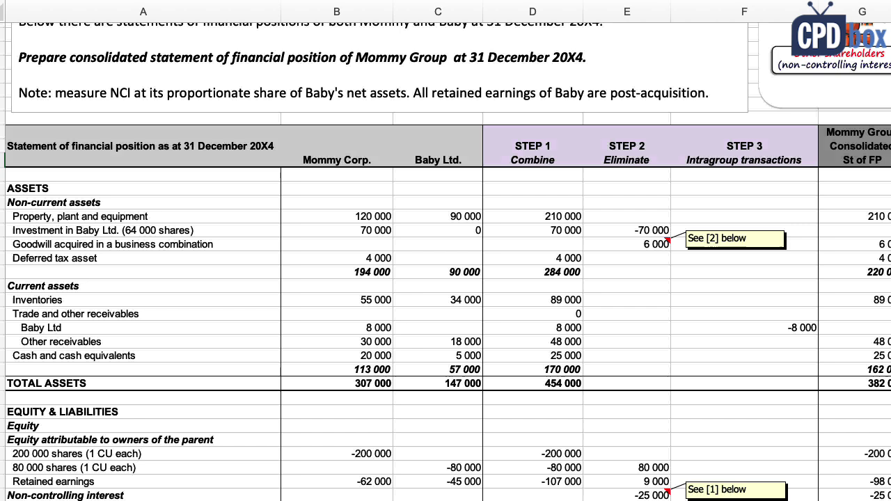
pyautogui.scroll(-5, 445, 262)
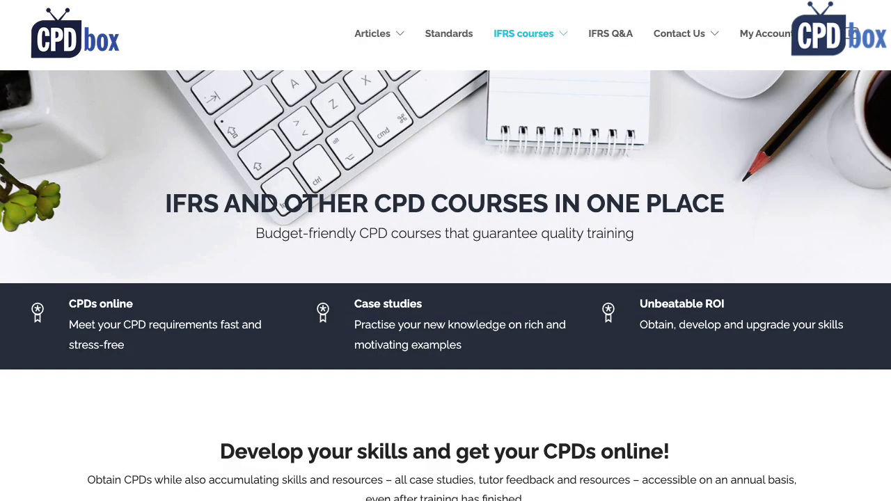
# Open the IFRS Kit – Online IFRS Course page from CPDbox's IFRS courses menu and scroll through it
pyautogui.moveTo(534, 38)
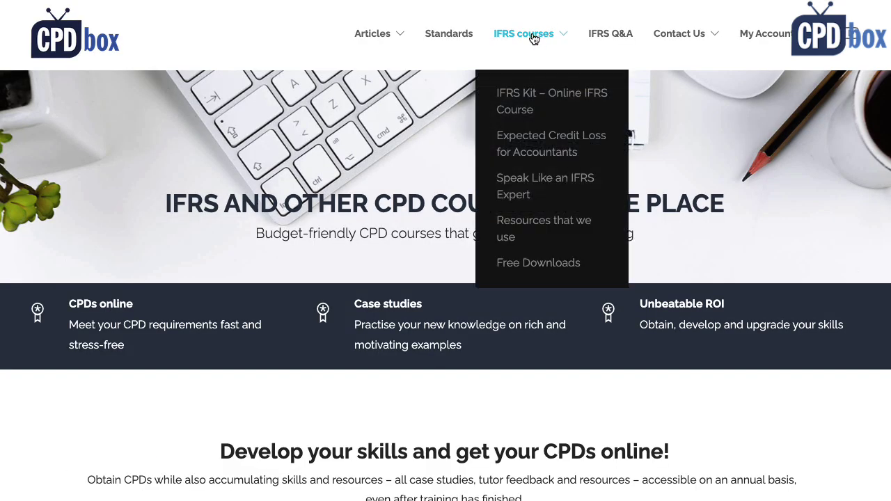
pyautogui.click(525, 102)
pyautogui.scroll(-4, 438, 172)
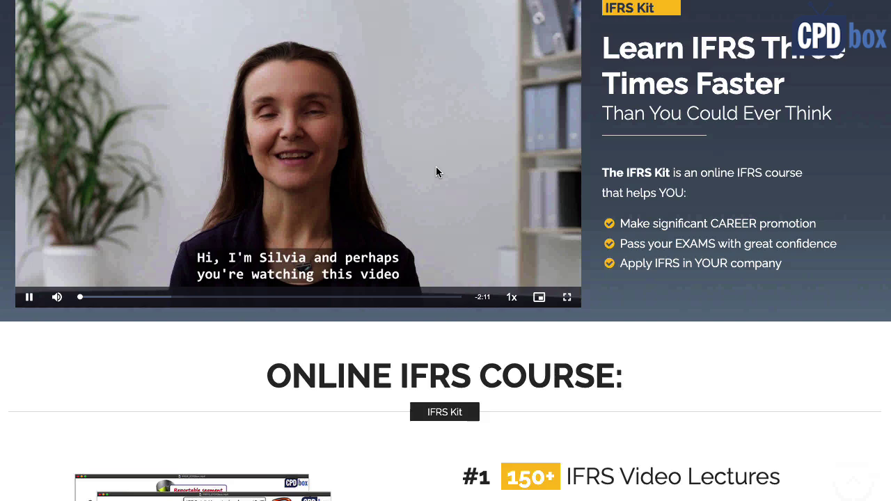
pyautogui.scroll(-5, 437, 172)
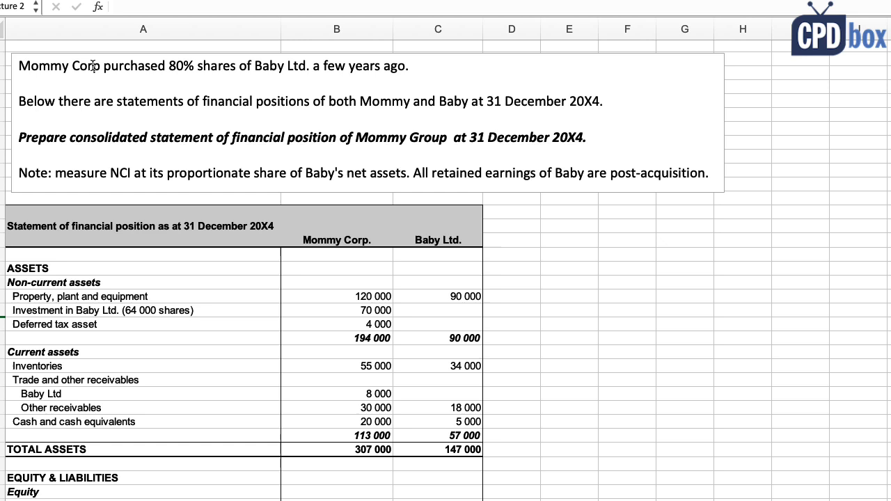
pyautogui.moveTo(168, 66); pyautogui.dragTo(310, 66)
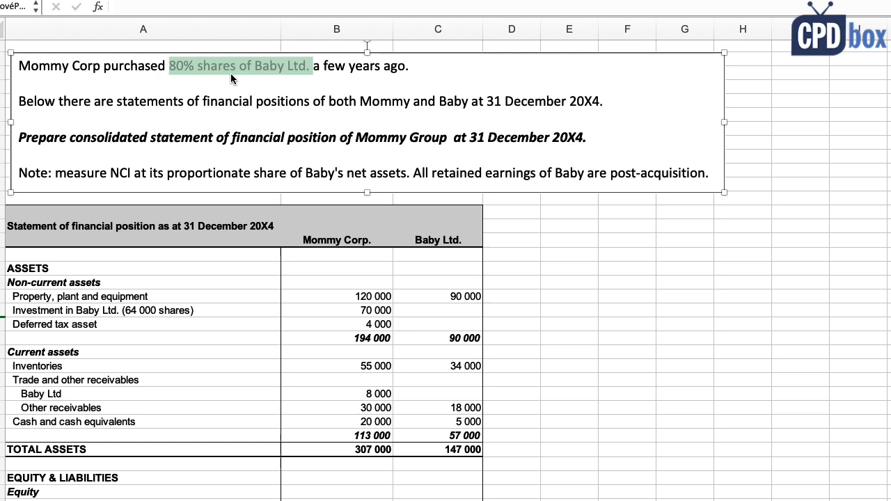
pyautogui.doubleClick(52, 65)
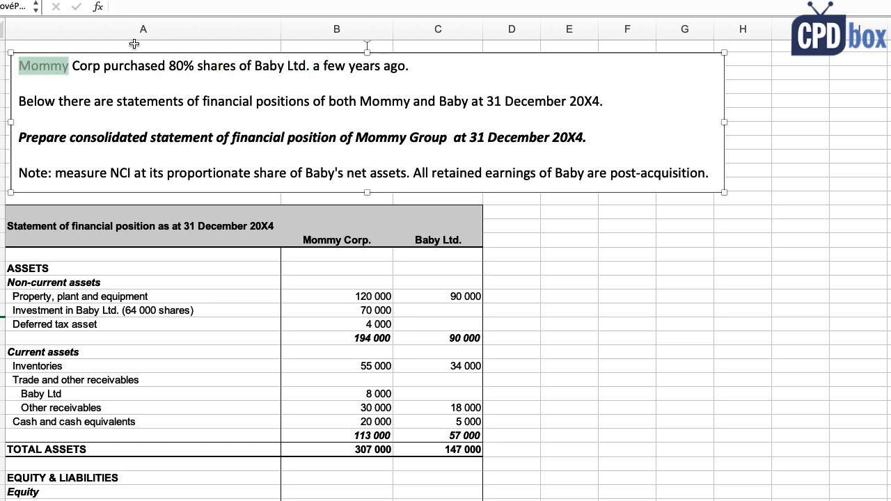
pyautogui.doubleClick(262, 65)
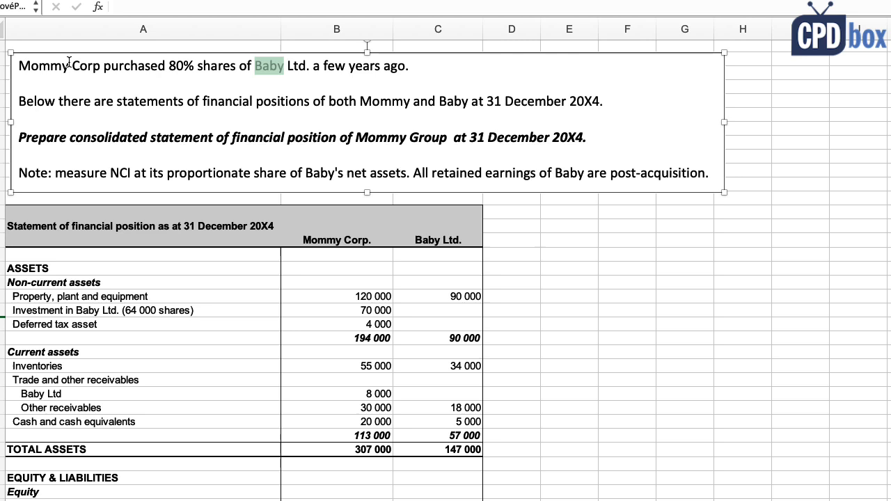
pyautogui.moveTo(49, 63); pyautogui.dragTo(277, 67)
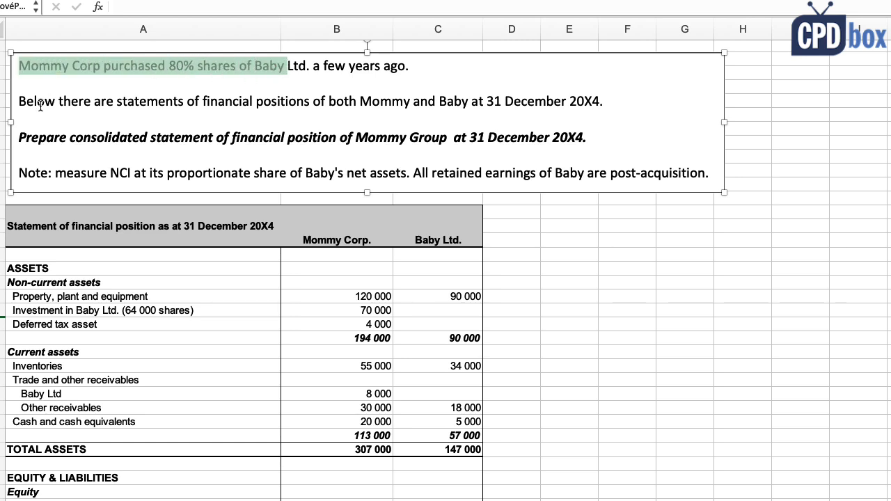
pyautogui.click(127, 227)
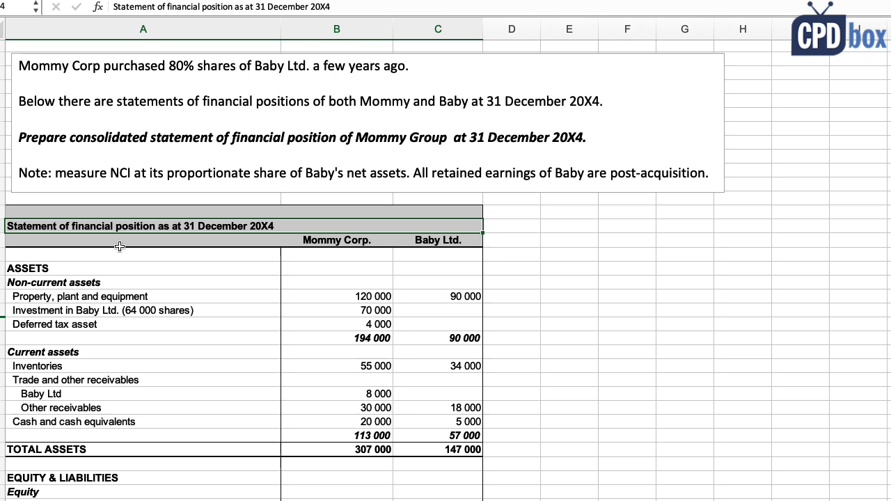
pyautogui.moveTo(358, 259); pyautogui.dragTo(377, 449)
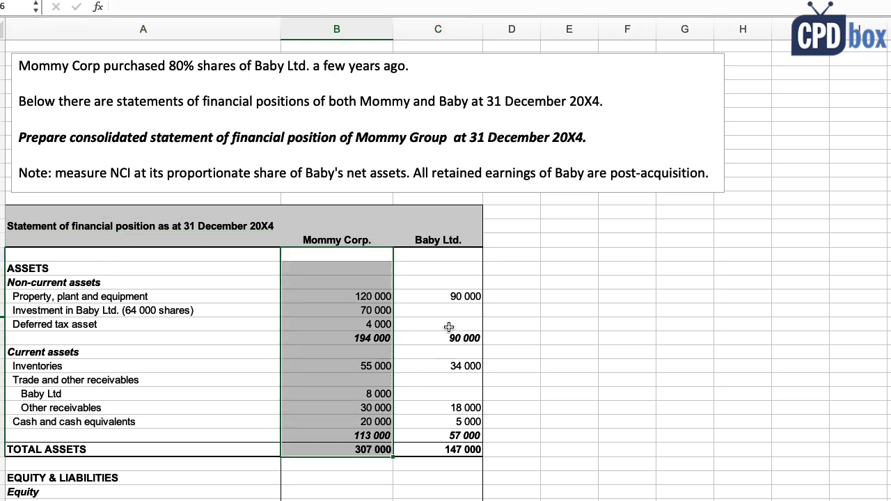
pyautogui.moveTo(451, 269); pyautogui.dragTo(456, 449)
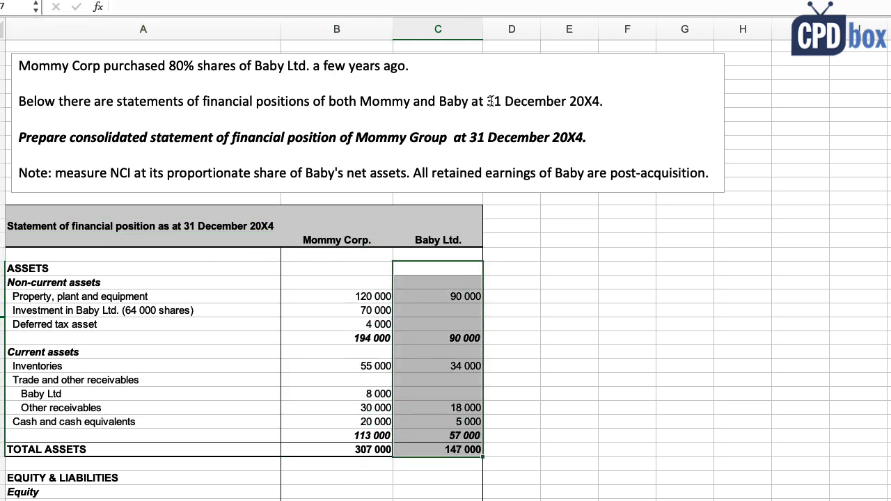
pyautogui.moveTo(487, 101); pyautogui.dragTo(610, 104)
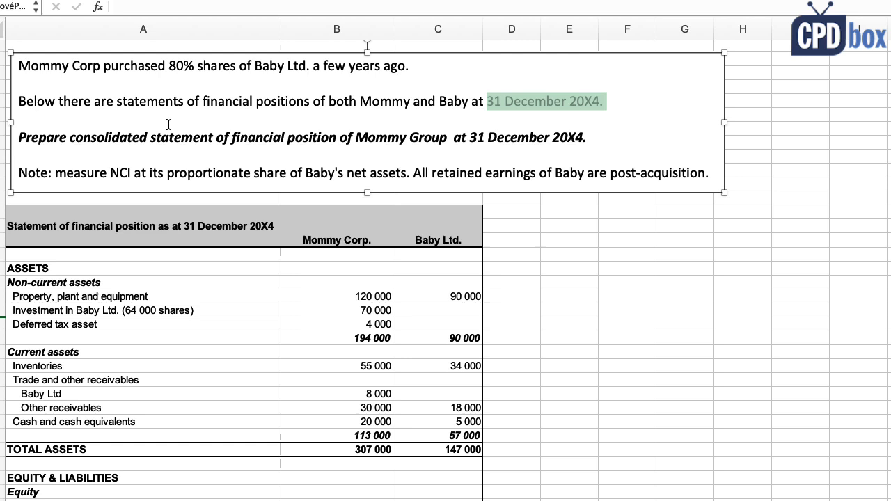
pyautogui.moveTo(67, 141); pyautogui.dragTo(592, 139)
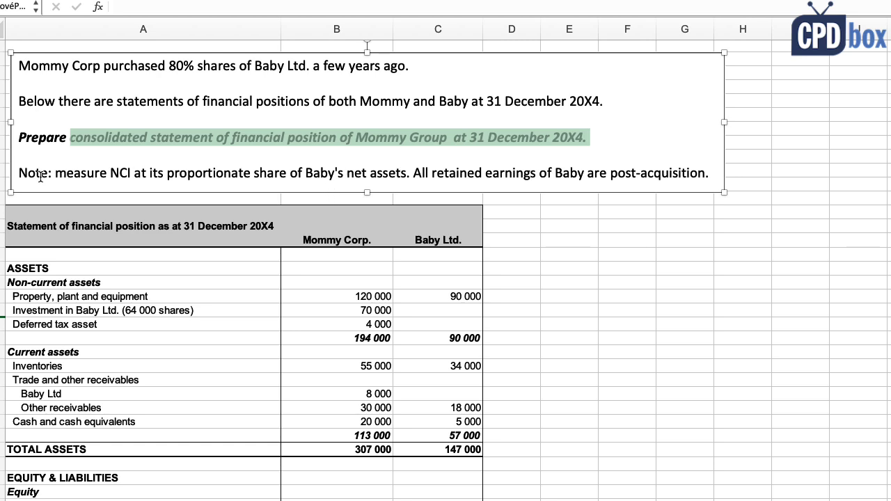
pyautogui.moveTo(55, 173); pyautogui.dragTo(142, 173)
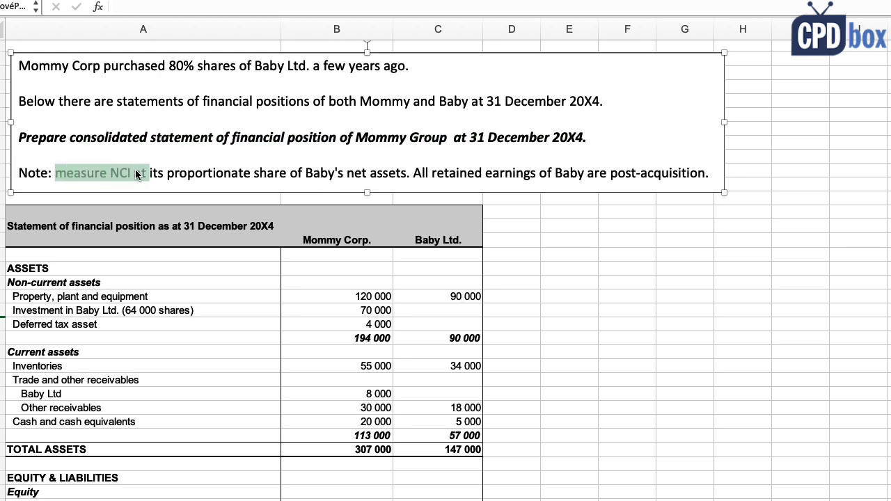
pyautogui.doubleClick(198, 172)
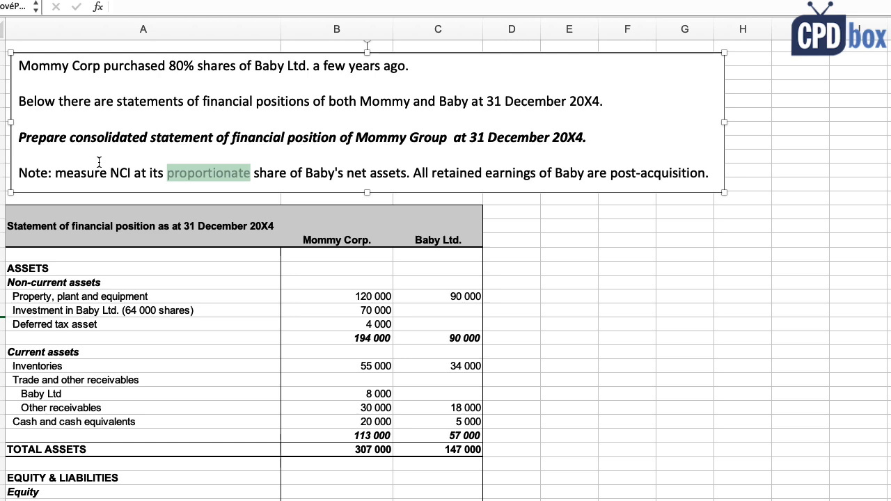
pyautogui.moveTo(433, 173); pyautogui.dragTo(698, 173)
pyautogui.scroll(-3, 330, 308)
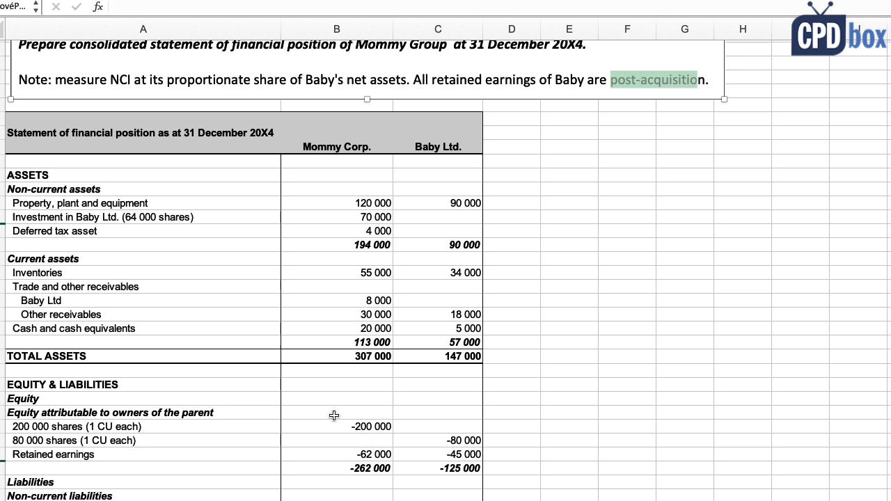
pyautogui.click(411, 453)
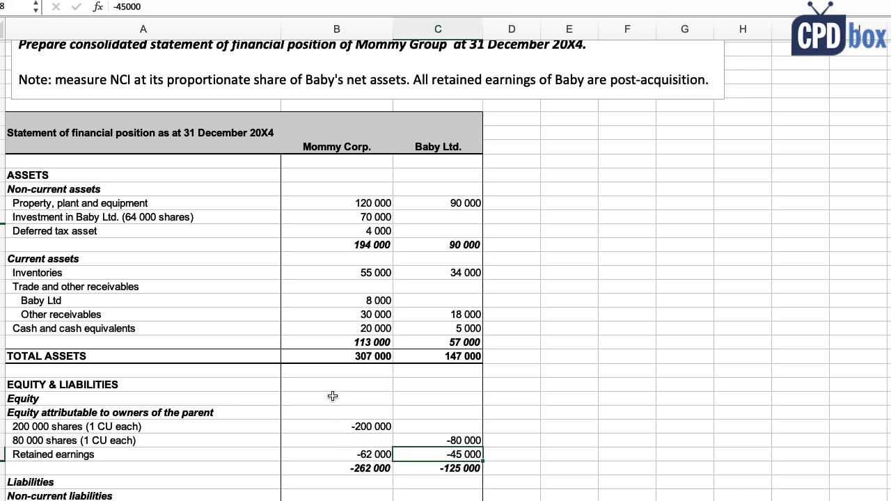
pyautogui.scroll(5, 334, 370)
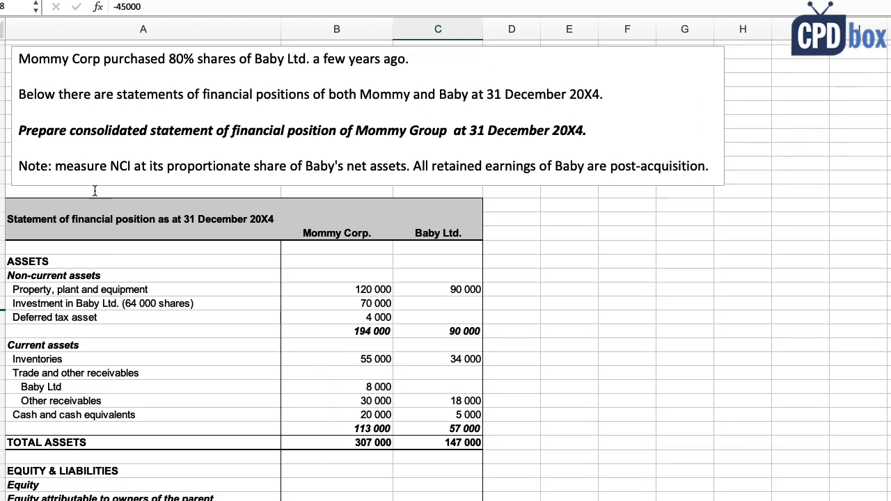
# Clear the previous text selection in the worksheet
pyautogui.click(46, 210)
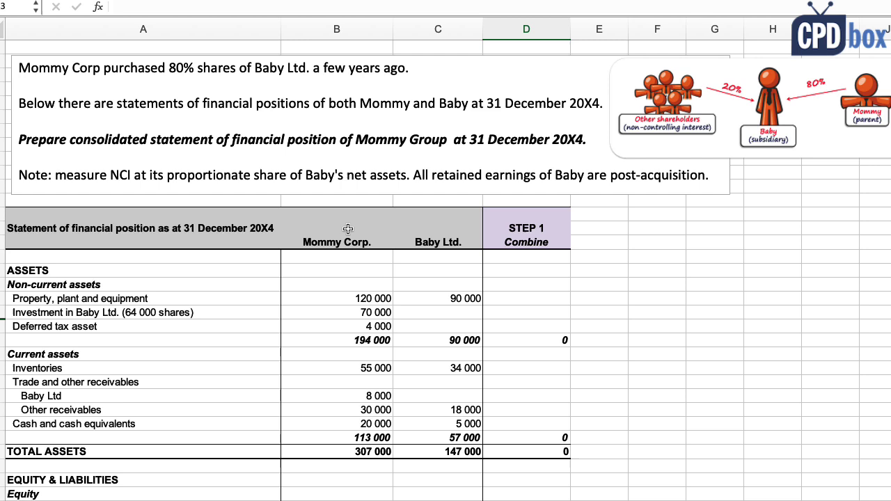
# Combine Mommy's and Baby's property, plant and equipment with =B19+C19 and copy the formula
pyautogui.moveTo(347, 228); pyautogui.dragTo(373, 452)
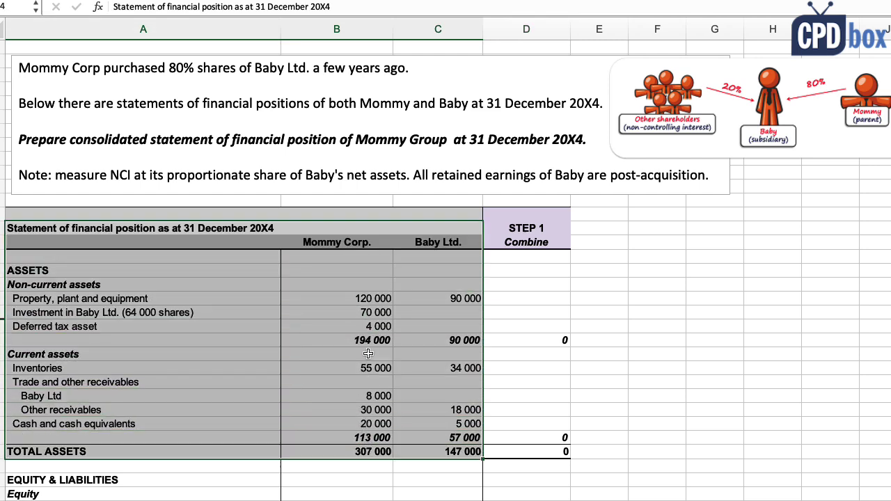
pyautogui.moveTo(360, 300); pyautogui.dragTo(368, 438)
pyautogui.moveTo(458, 298); pyautogui.dragTo(463, 436)
pyautogui.click(544, 298)
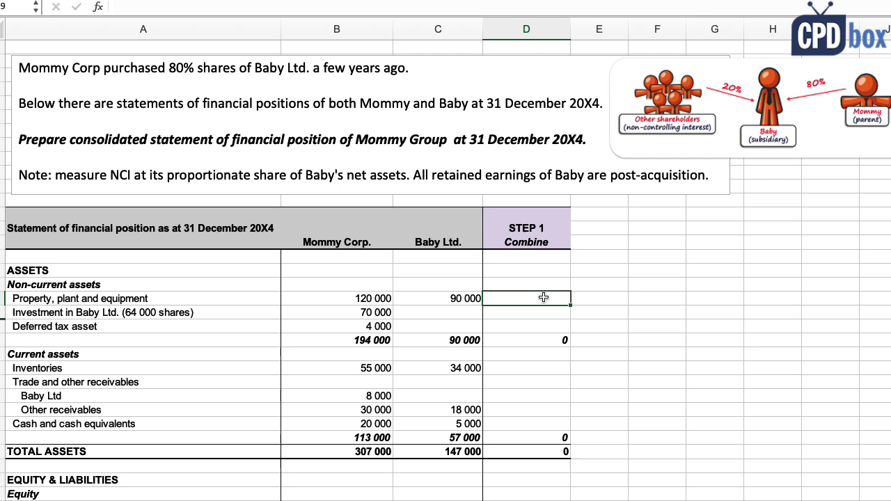
pyautogui.write('=')
pyautogui.click(388, 300)
pyautogui.write('+')
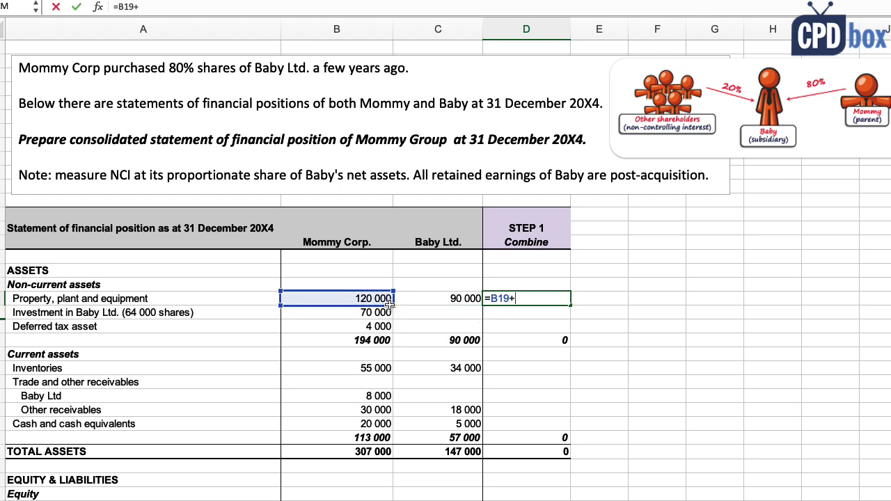
pyautogui.click(437, 299)
pyautogui.press('Return')
pyautogui.click(511, 300)
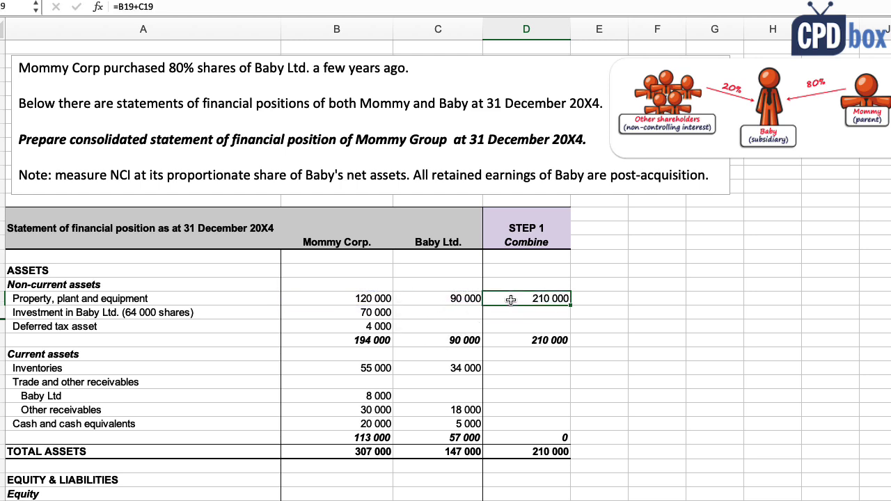
pyautogui.hotkey('ctrl', 'c')
# Paste the combining formula into the investment, deferred tax, current asset, equity and liability rows
pyautogui.moveTo(517, 313); pyautogui.dragTo(519, 326)
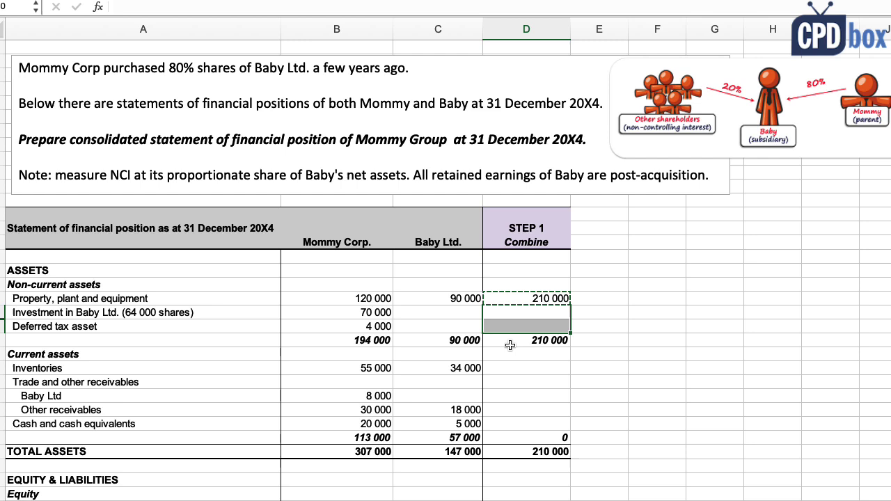
pyautogui.hotkey('ctrl', 'v')
pyautogui.moveTo(514, 367); pyautogui.dragTo(516, 421)
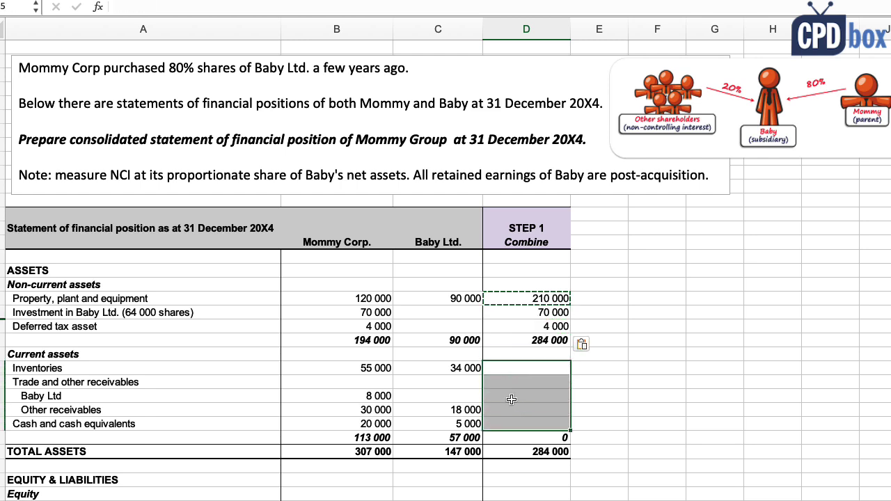
pyautogui.hotkey('ctrl', 'v')
pyautogui.scroll(-3, 514, 398)
pyautogui.scroll(-2, 513, 397)
pyautogui.moveTo(513, 363); pyautogui.dragTo(508, 432)
pyautogui.hotkey('ctrl', 'v')
pyautogui.scroll(-3, 513, 394)
pyautogui.hotkey('ctrl', 'v')
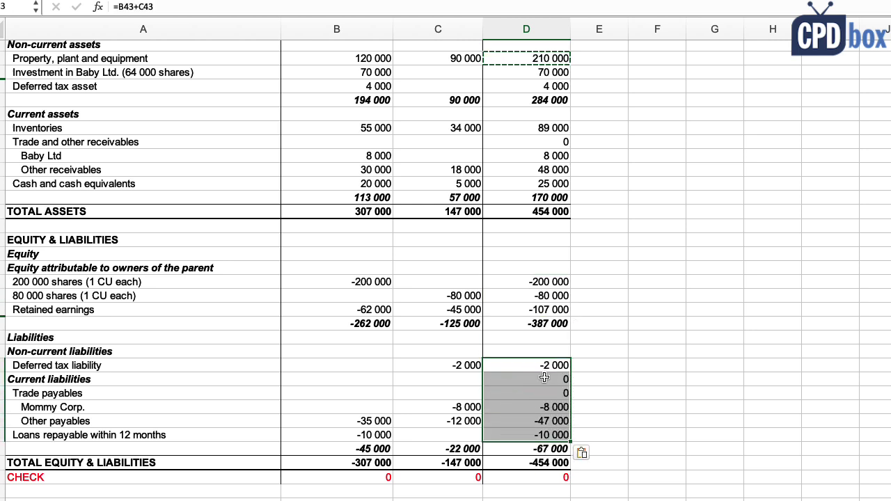
# Verify combined total assets of 454 000 and a check value of 0
pyautogui.click(541, 213)
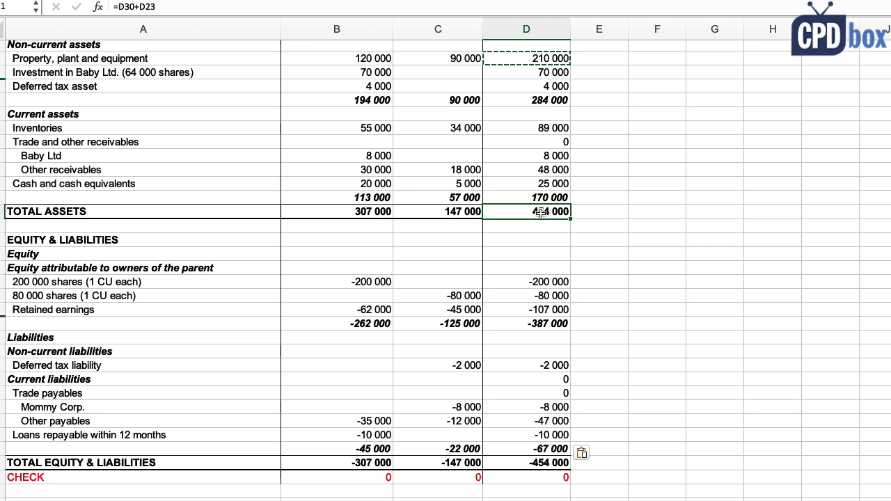
pyautogui.press('Escape')
pyautogui.click(543, 477)
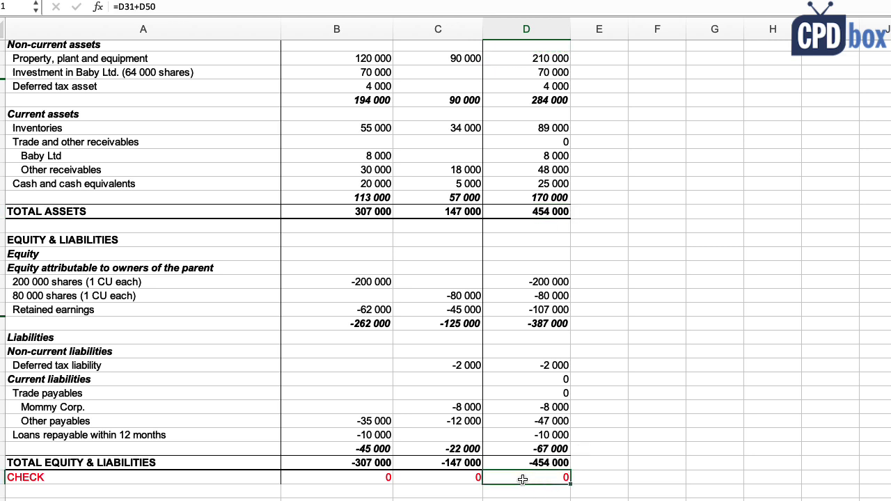
pyautogui.scroll(5, 522, 462)
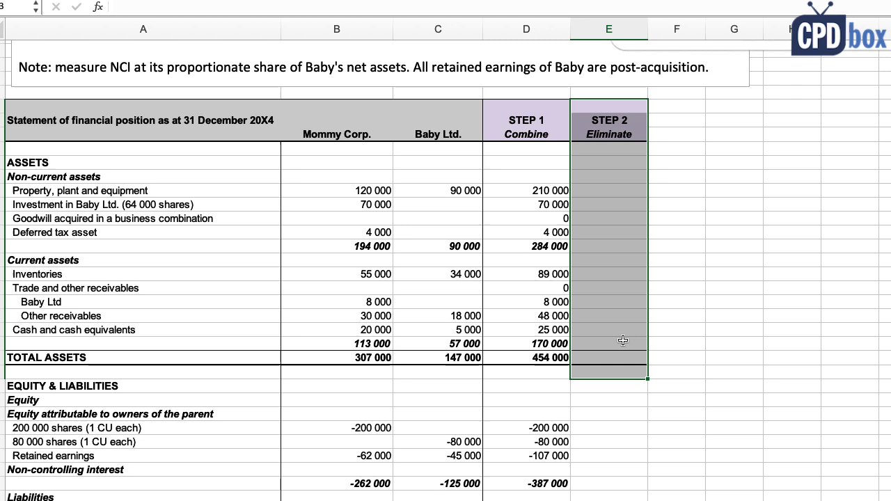
# Review the combined asset and equity figures against the STEP 2 Eliminate column
pyautogui.click(582, 191)
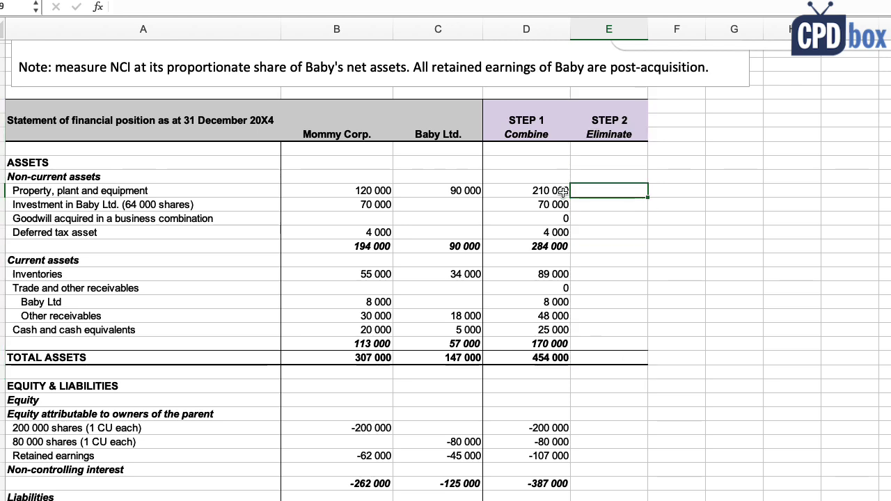
pyautogui.click(597, 204)
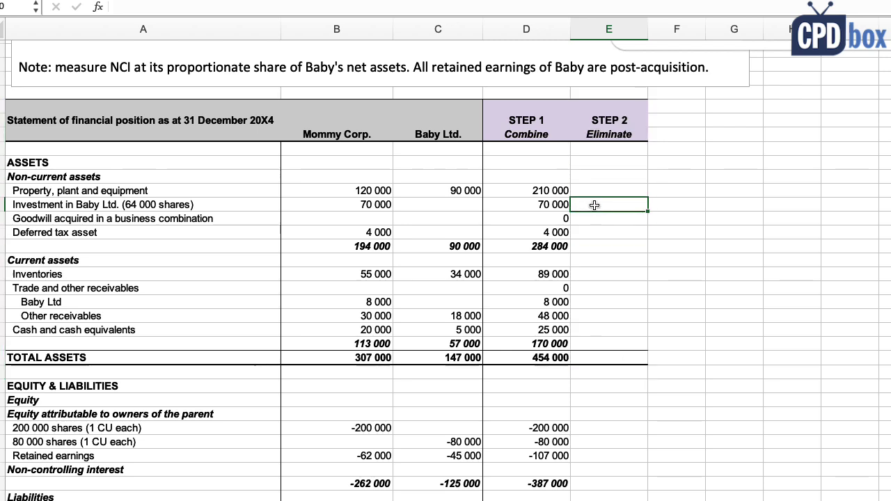
pyautogui.scroll(-5, 605, 223)
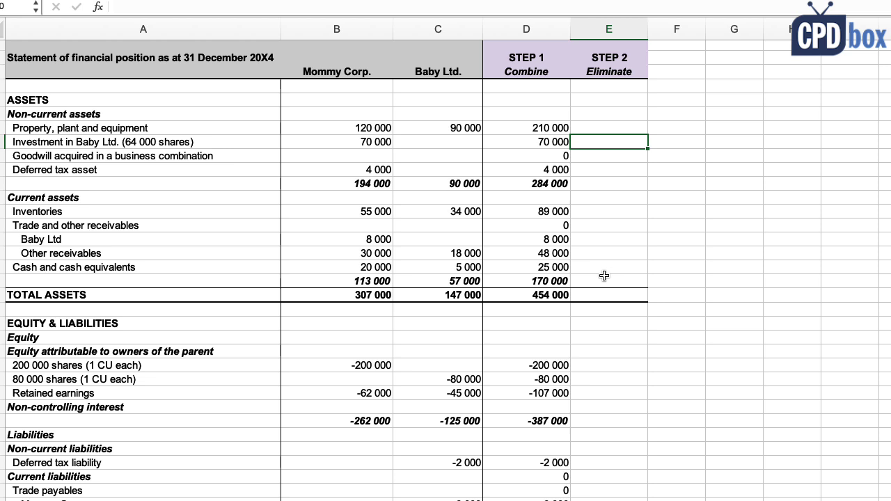
pyautogui.scroll(3, 605, 276)
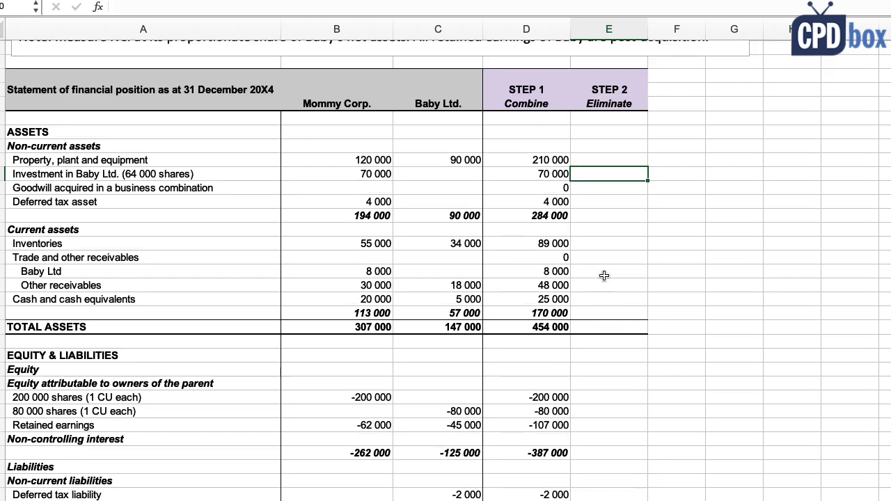
pyautogui.click(606, 161)
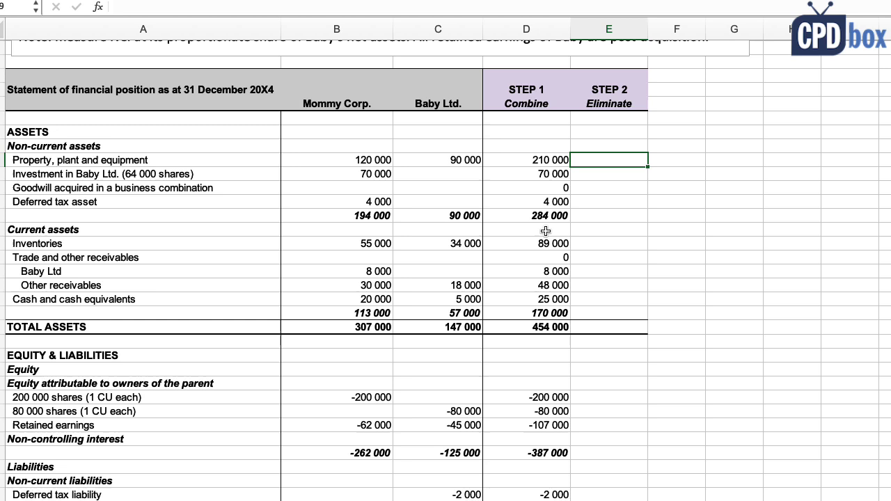
pyautogui.moveTo(540, 162); pyautogui.dragTo(533, 314)
pyautogui.moveTo(538, 398); pyautogui.dragTo(538, 474)
pyautogui.scroll(-1, 547, 446)
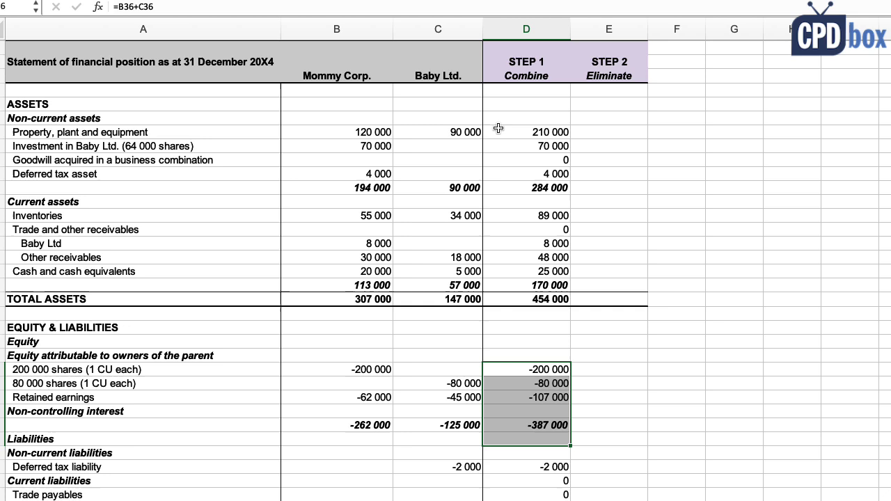
# Eliminate the investment in Baby Ltd. by entering =-70000 in the Step 2 column
pyautogui.click(133, 147)
pyautogui.moveTo(133, 147); pyautogui.dragTo(430, 152)
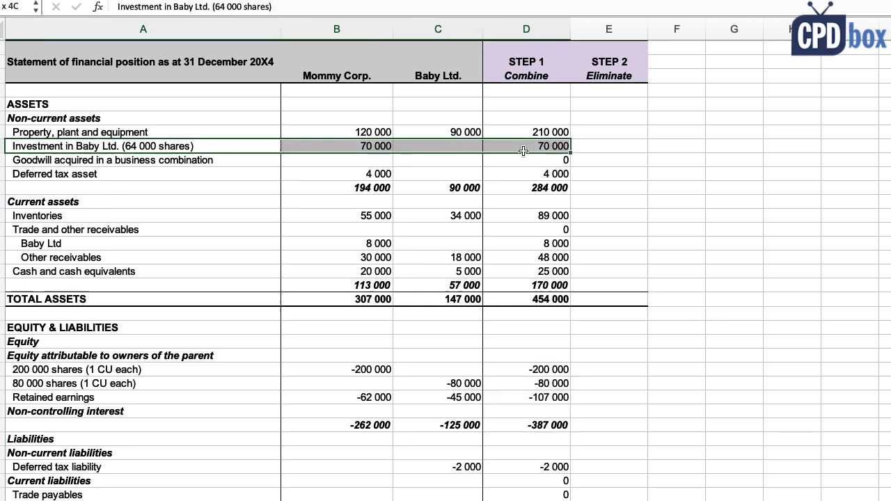
pyautogui.click(588, 149)
pyautogui.write('=-')
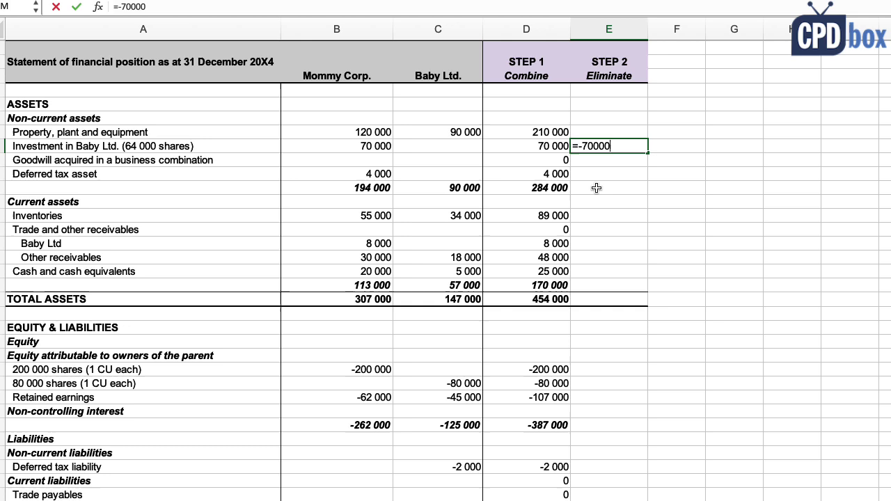
pyautogui.write('70000')
pyautogui.press('Return')
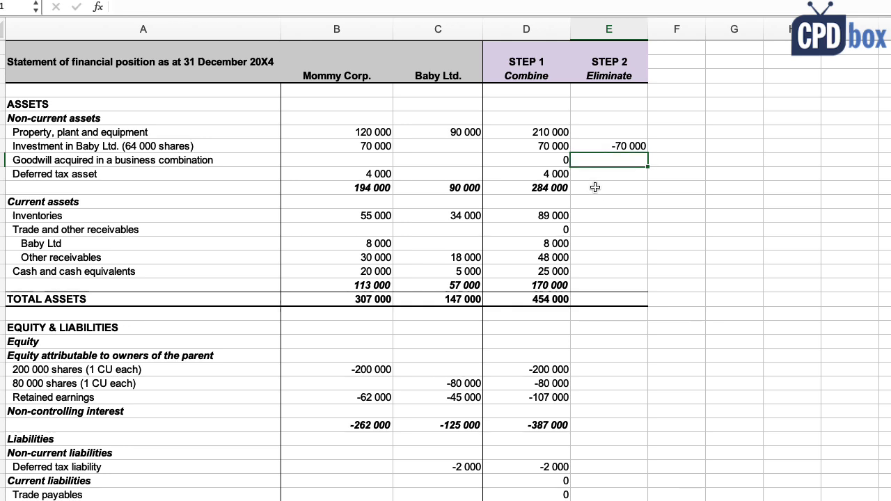
# Enter 80000 in Step 2 against Baby's 80 000 shares line
pyautogui.click(62, 384)
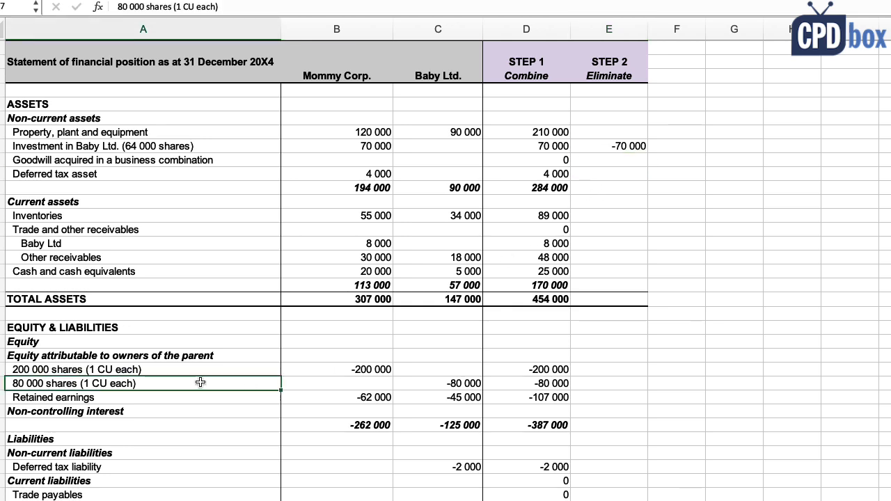
pyautogui.click(604, 383)
pyautogui.write('8000')
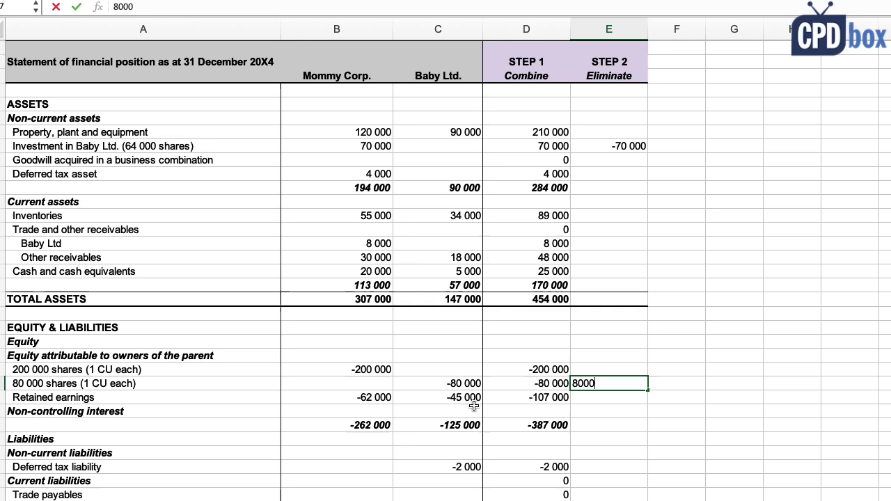
pyautogui.write('0')
pyautogui.press('Return')
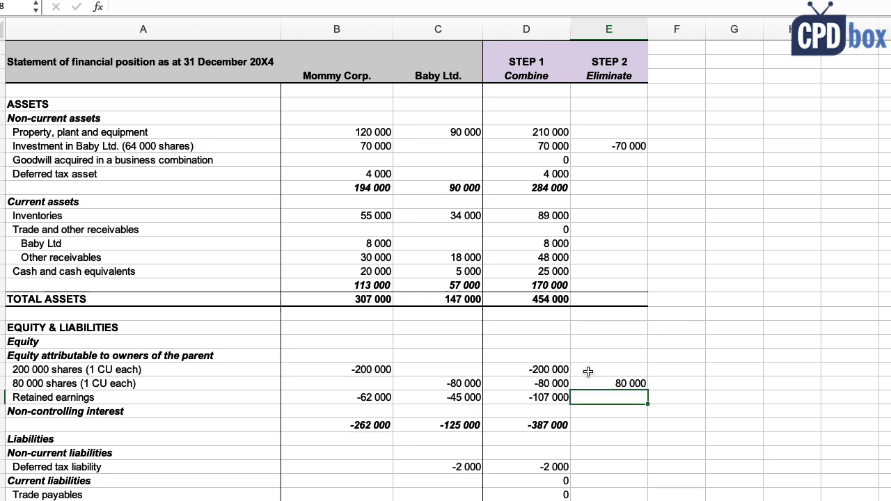
# Recheck the eliminations against Mommy's -200 000 share capital and the combined share capital formula
pyautogui.click(604, 384)
pyautogui.click(611, 147)
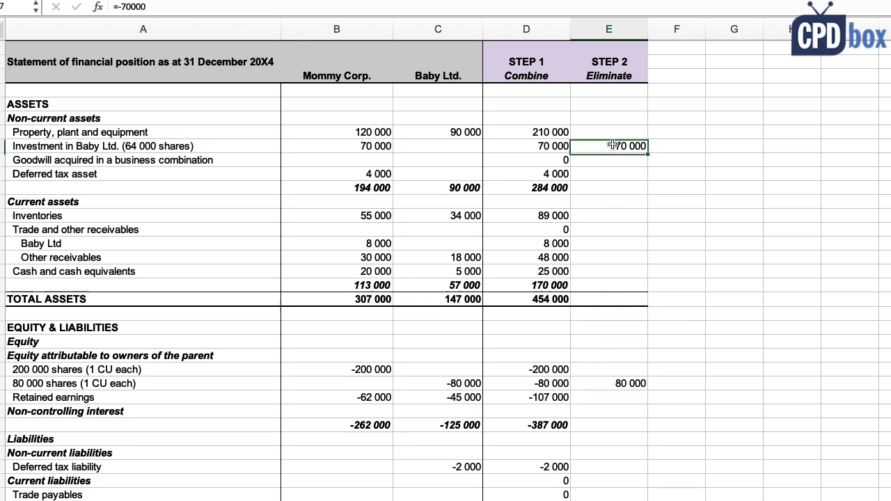
pyautogui.click(97, 374)
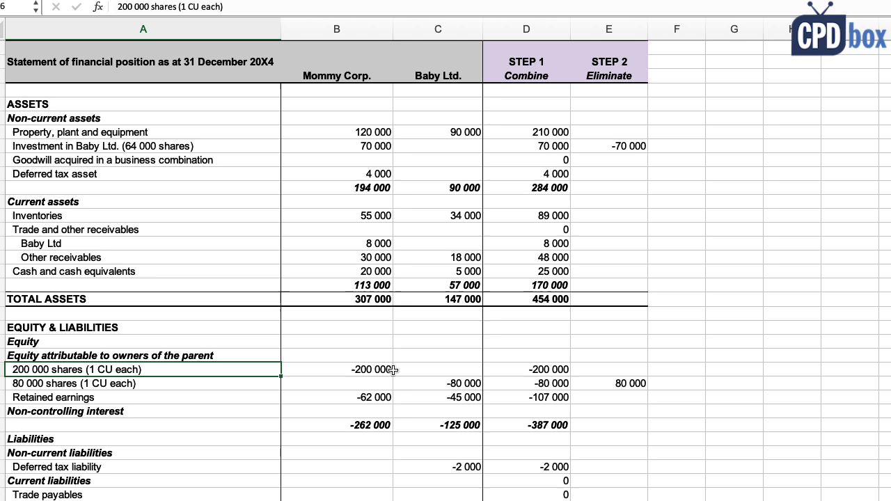
pyautogui.click(359, 370)
pyautogui.click(525, 374)
pyautogui.click(600, 387)
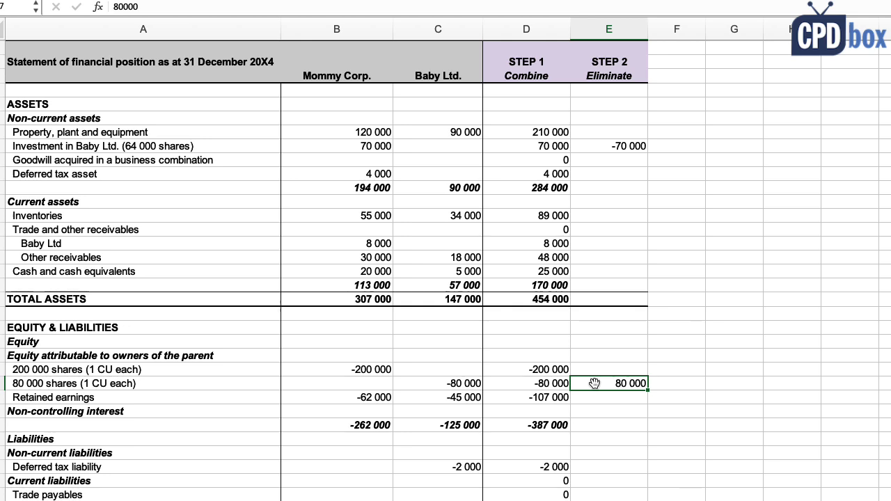
# Review Baby's -45 000 retained earnings and the note that they are post-acquisition
pyautogui.scroll(-4, 594, 383)
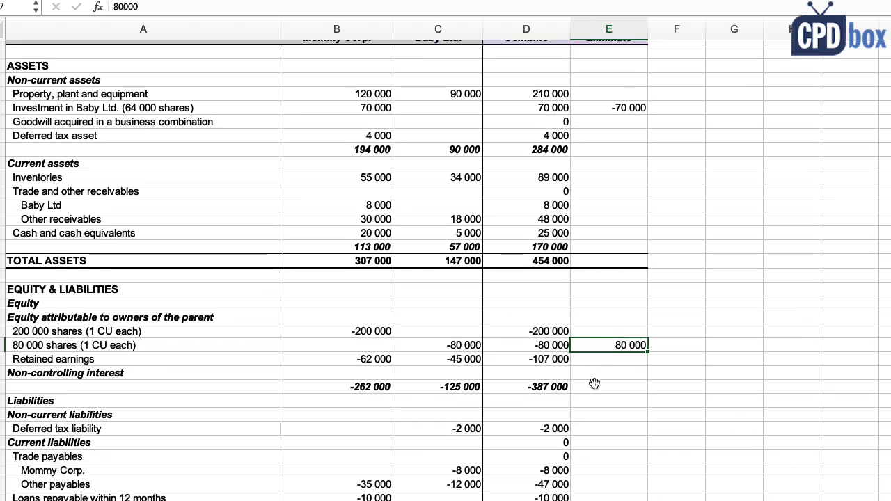
pyautogui.click(166, 341)
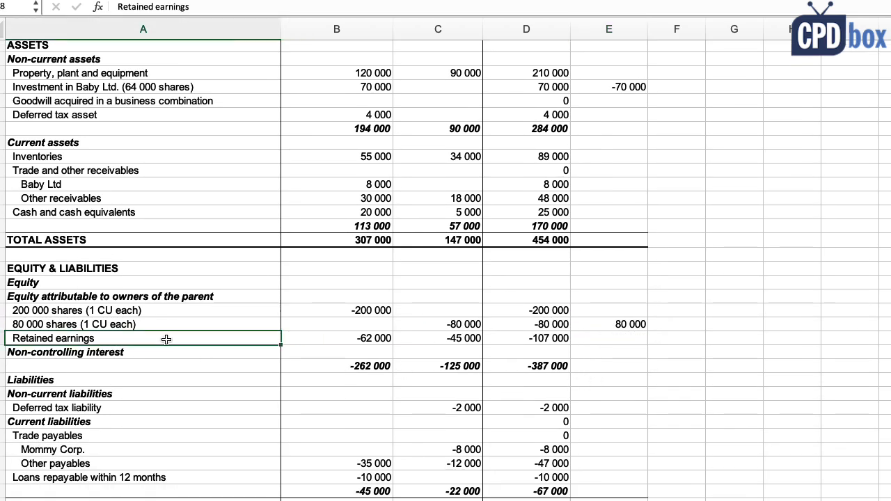
pyautogui.click(440, 338)
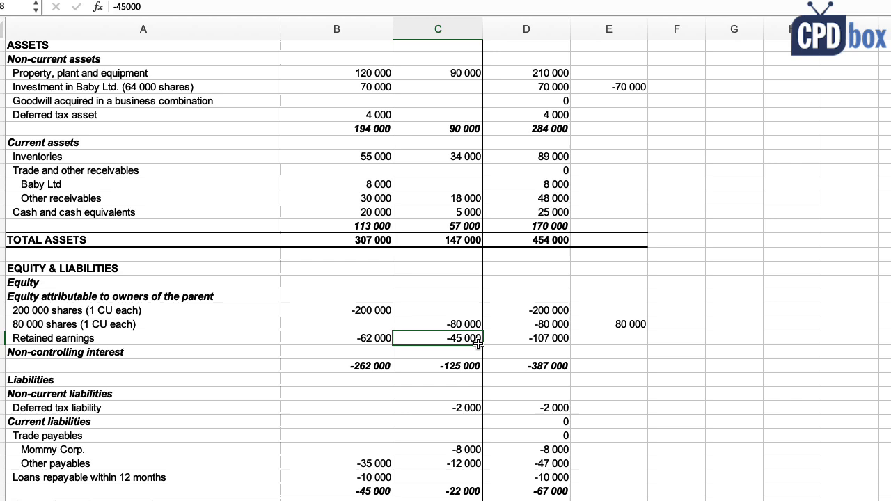
pyautogui.click(168, 338)
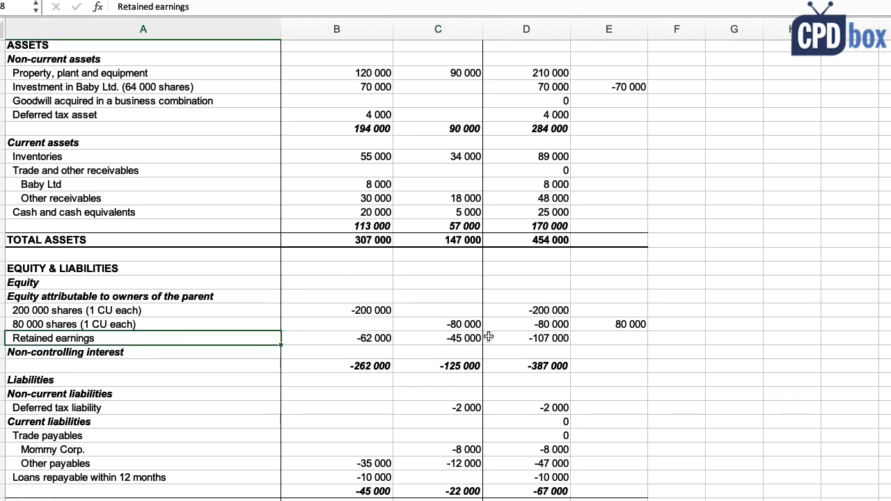
pyautogui.click(456, 339)
pyautogui.scroll(5, 406, 332)
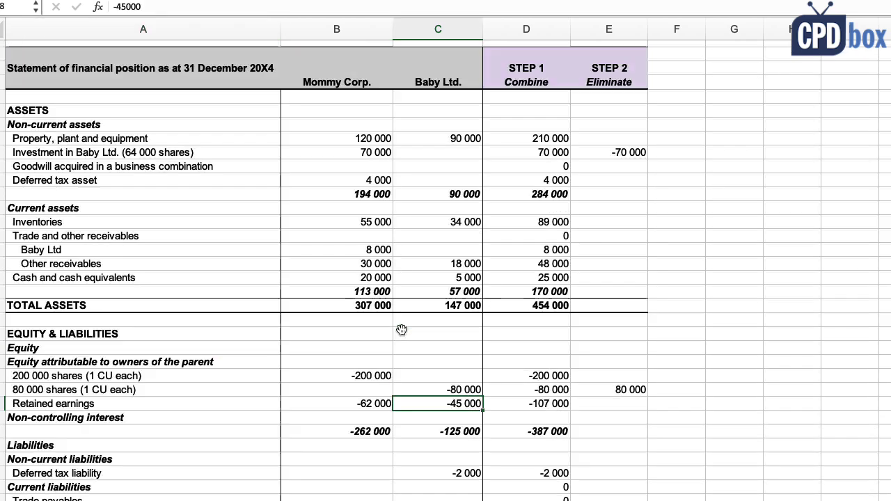
pyautogui.moveTo(416, 172); pyautogui.dragTo(726, 171)
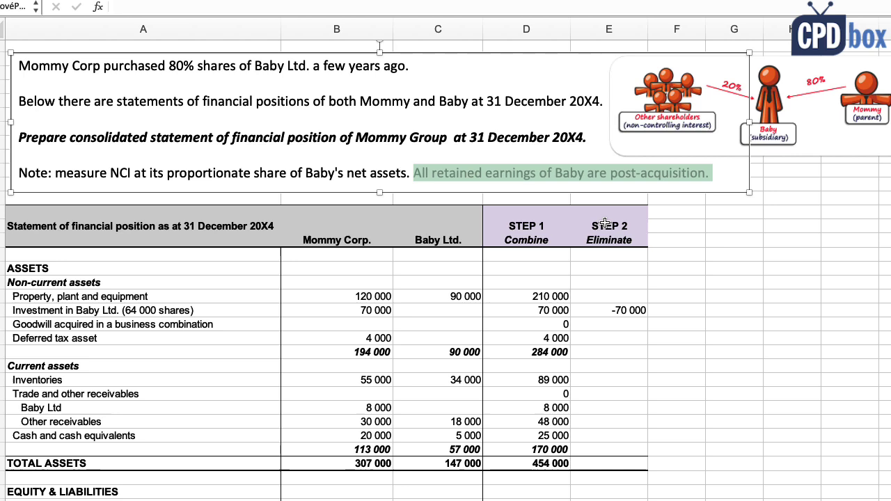
# Eliminate 20% of Baby's -45 000 retained earnings (9 000) with =-20%*, then highlight the NCI row
pyautogui.scroll(-3, 572, 300)
pyautogui.scroll(-8, 572, 299)
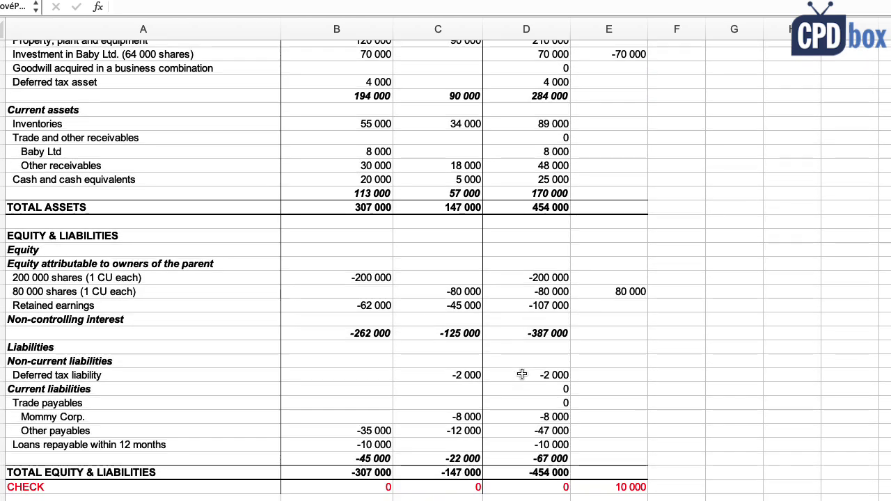
pyautogui.click(202, 305)
pyautogui.click(440, 307)
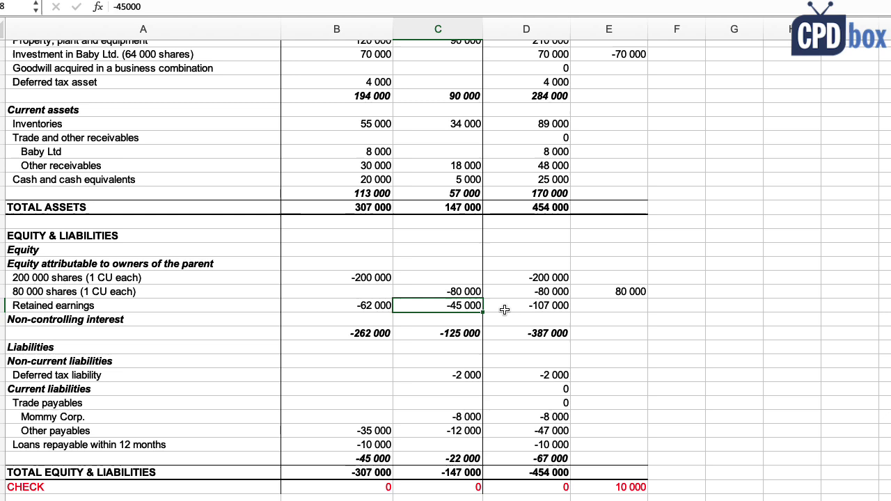
pyautogui.click(599, 307)
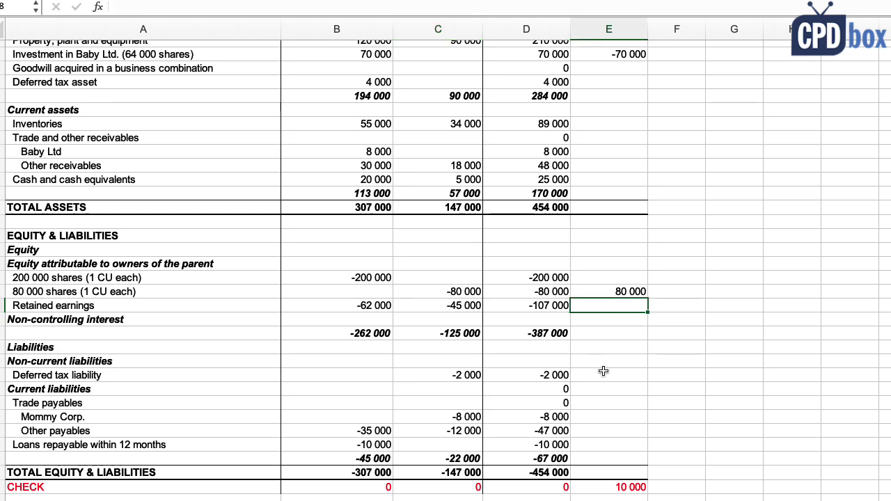
pyautogui.write('=-20%')
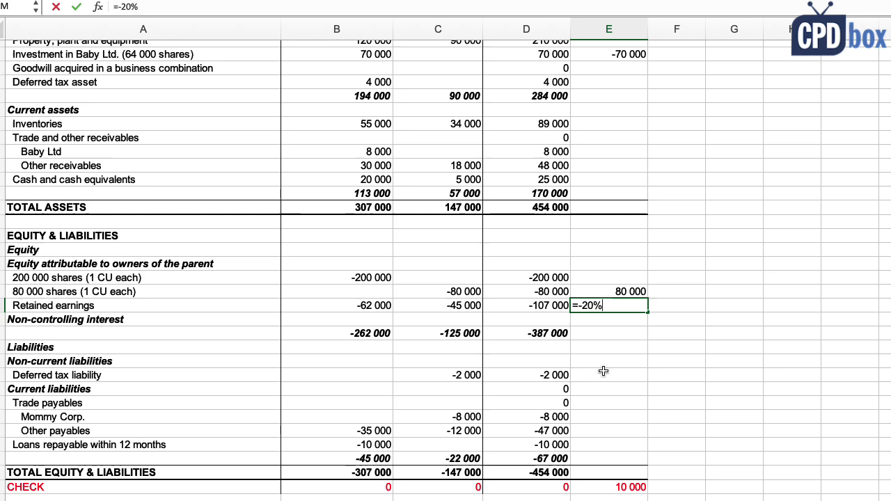
pyautogui.write('*')
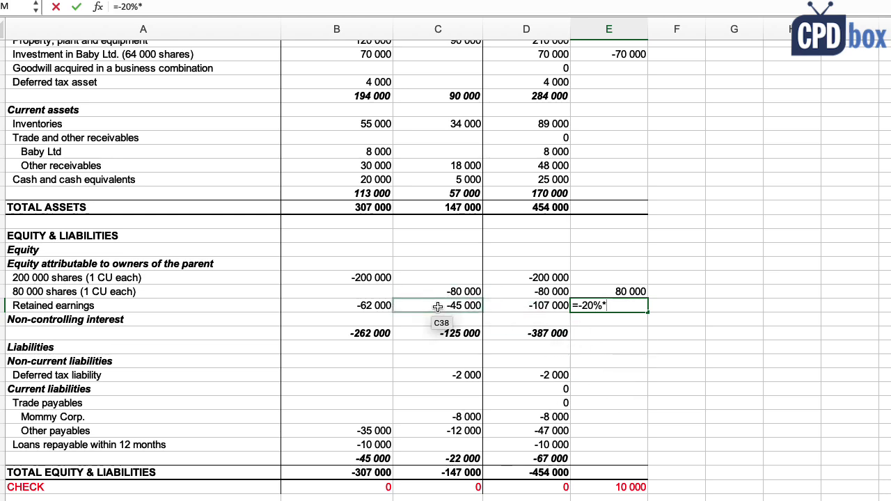
pyautogui.click(409, 305)
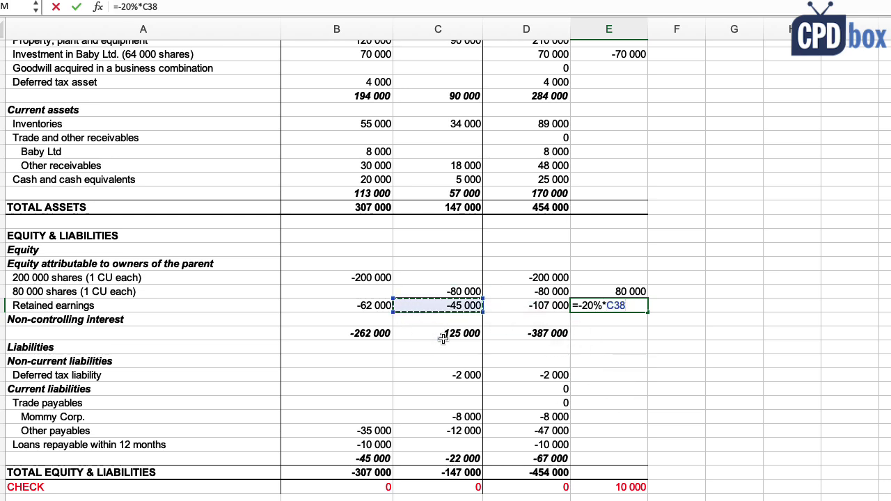
pyautogui.press('Return')
pyautogui.click(603, 308)
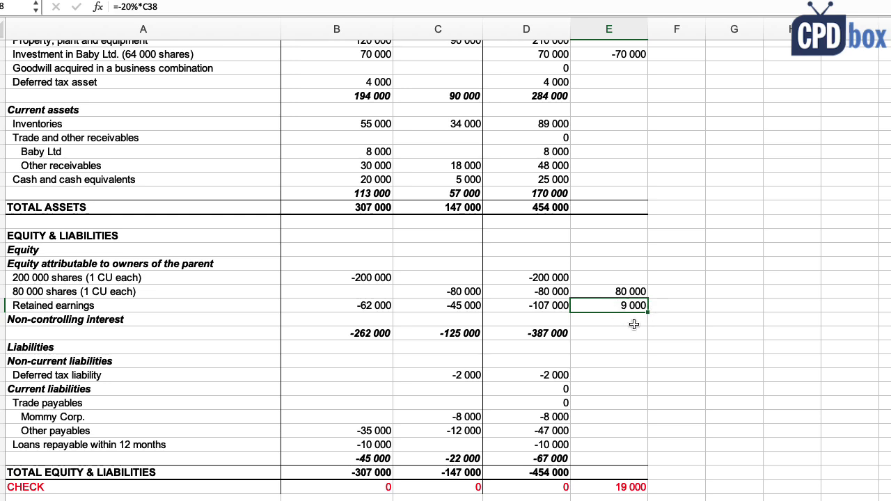
pyautogui.click(48, 318)
pyautogui.moveTo(270, 321); pyautogui.dragTo(509, 317)
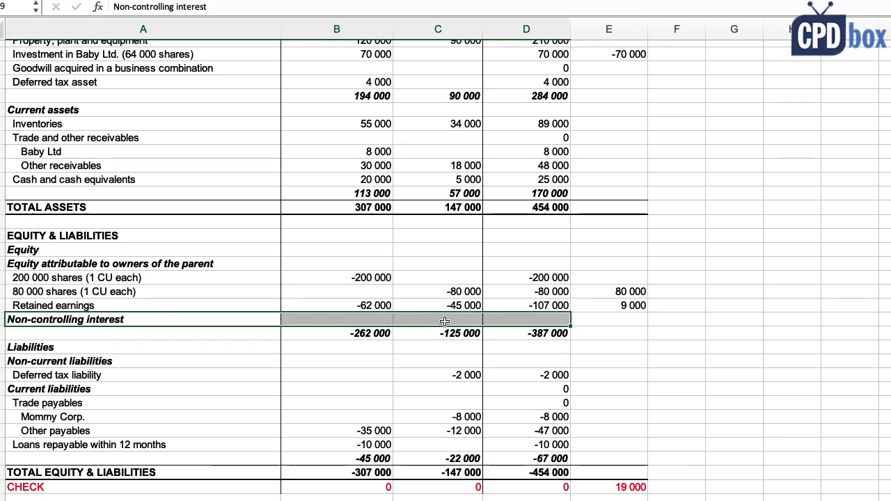
# Link Baby's net assets in the NCI working to Baby's total equity of -125 000 (=C40)
pyautogui.scroll(10, 441, 331)
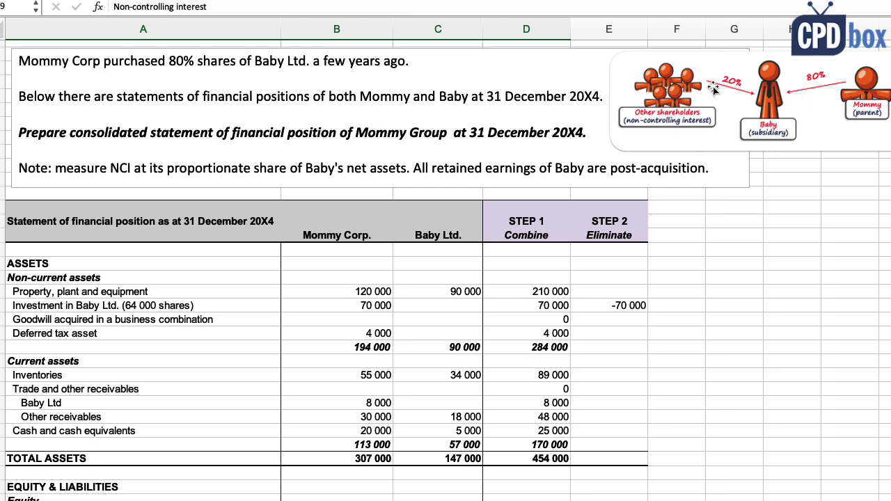
pyautogui.scroll(-8, 563, 371)
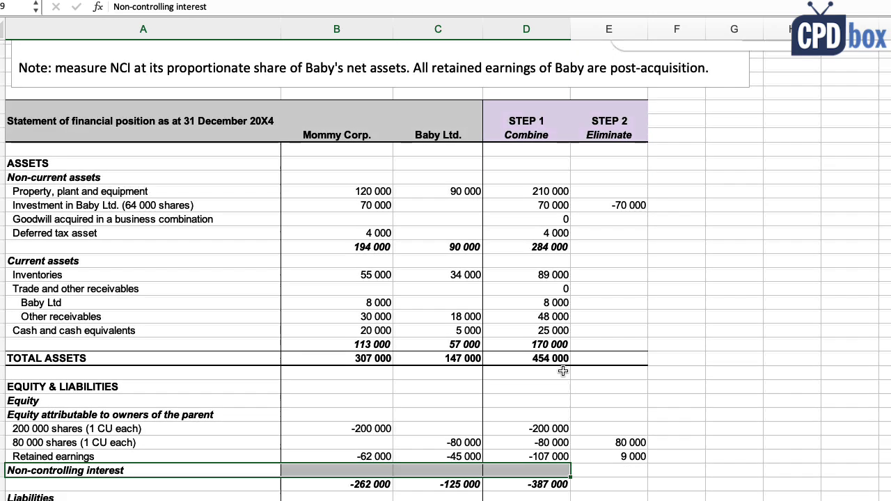
pyautogui.scroll(-5, 562, 371)
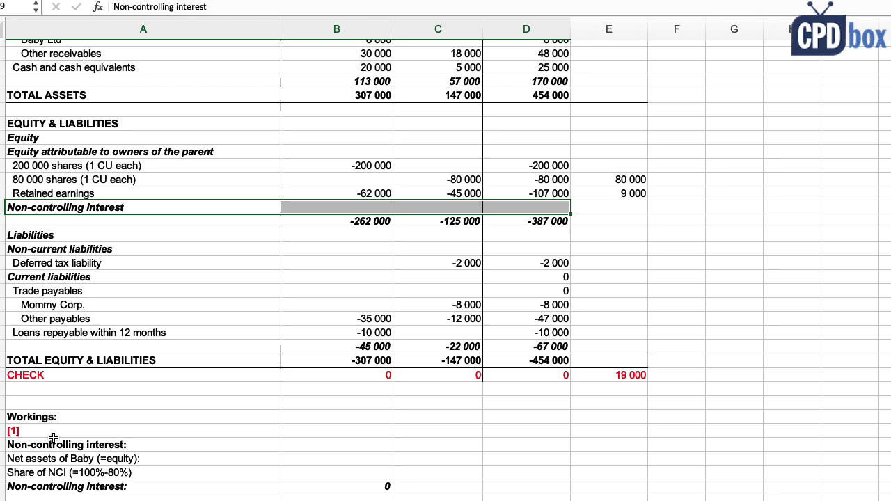
pyautogui.click(49, 418)
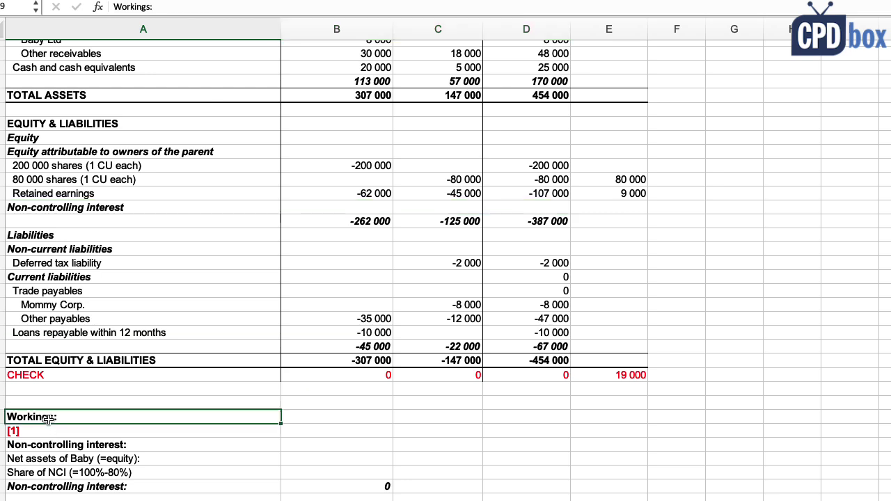
pyautogui.click(32, 460)
pyautogui.click(32, 472)
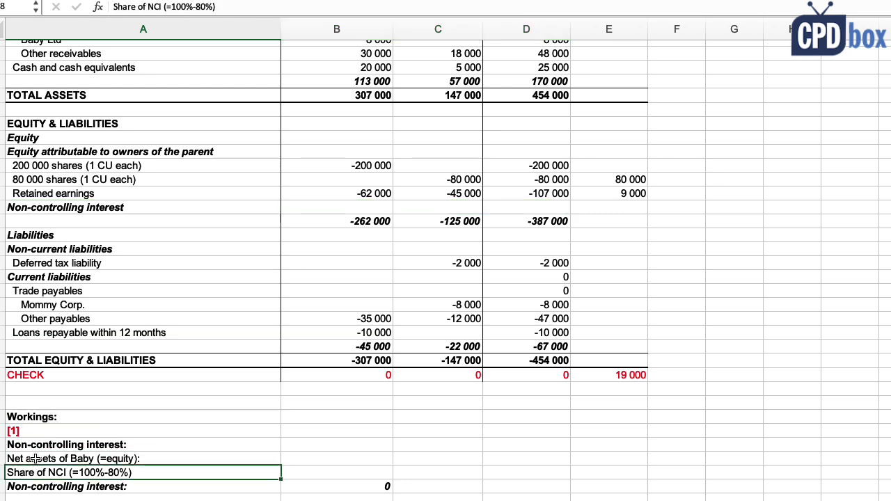
pyautogui.click(21, 459)
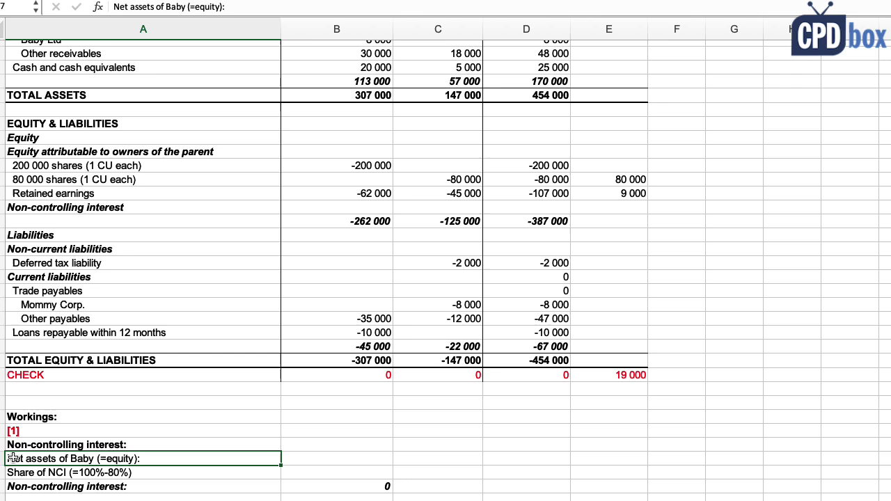
pyautogui.click(304, 460)
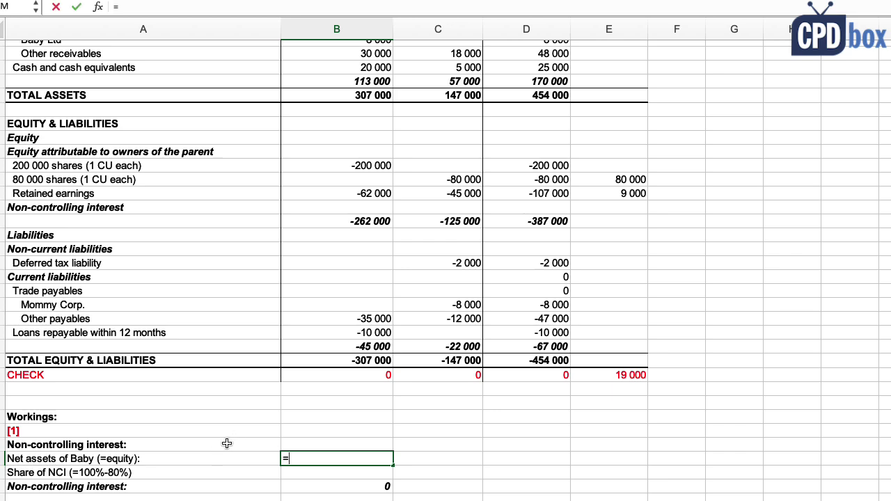
pyautogui.scroll(4, 227, 444)
pyautogui.click(443, 338)
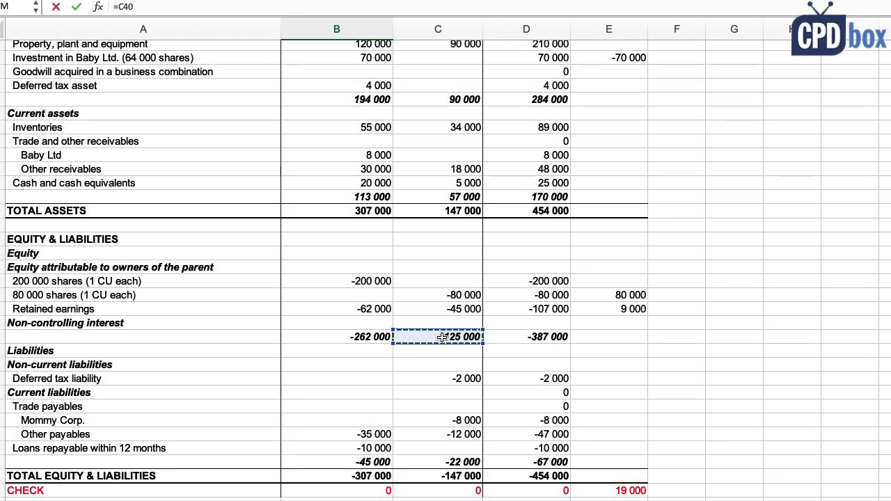
pyautogui.press('Return')
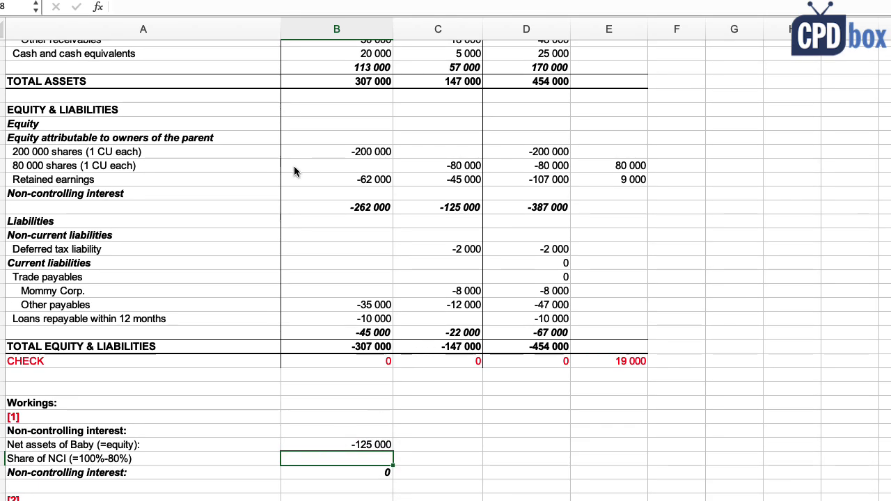
# Enter the 20% NCI share and confirm the =B58*B57 result of -25 000
pyautogui.write('20%')
pyautogui.press('Return')
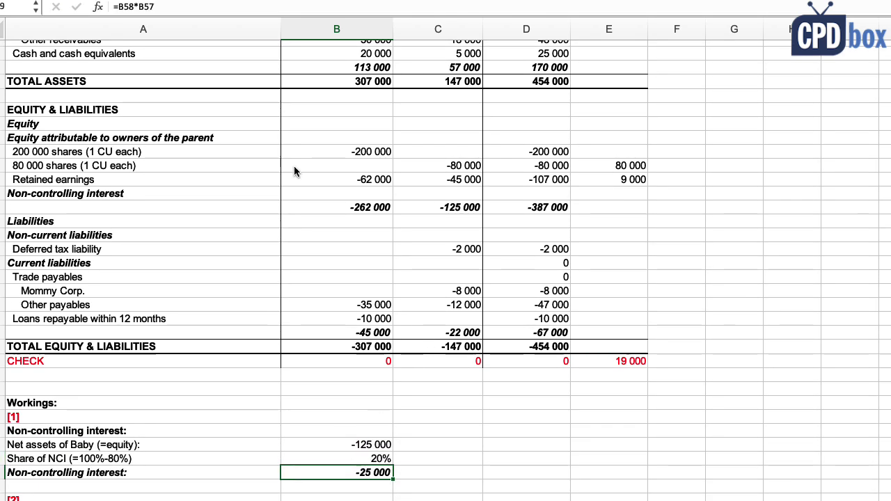
pyautogui.doubleClick(311, 475)
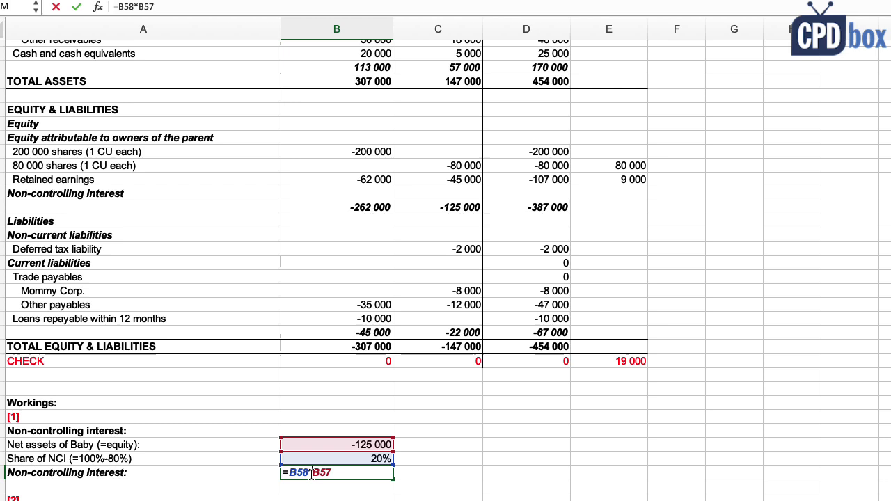
pyautogui.press('Escape')
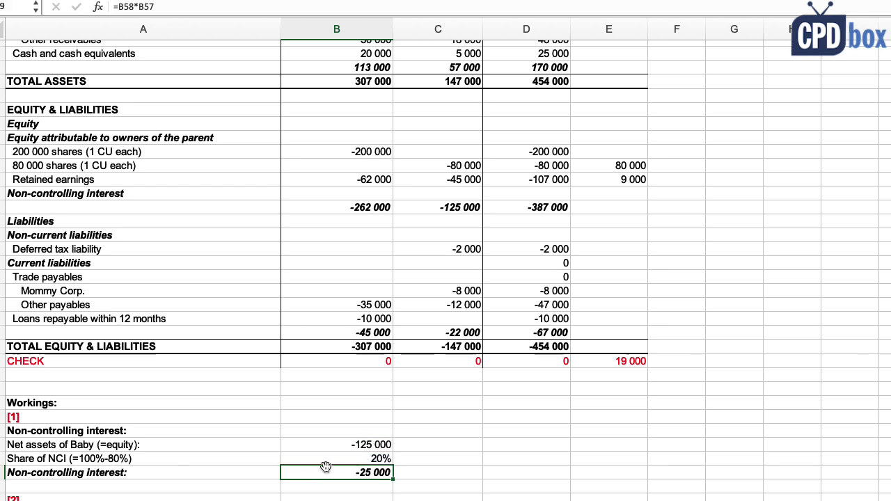
# Link the Step 2 non-controlling interest cell to the -25 000 NCI working result (=B59)
pyautogui.click(227, 197)
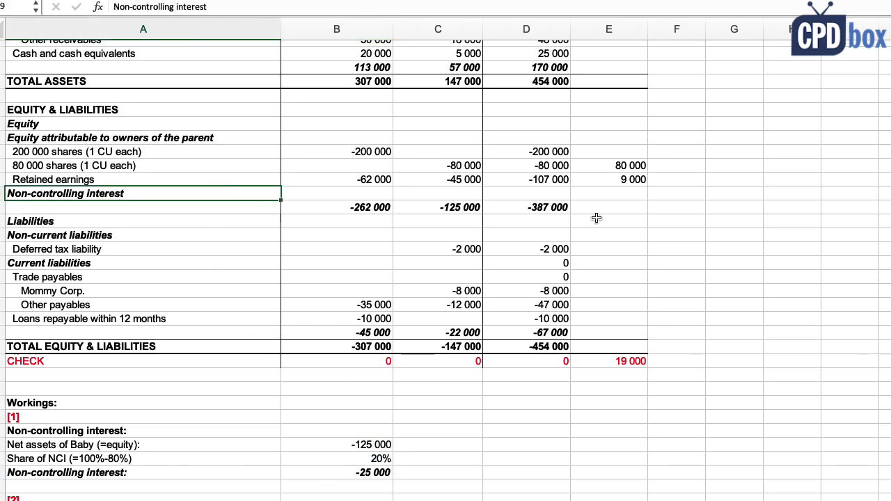
pyautogui.click(631, 198)
pyautogui.write('=')
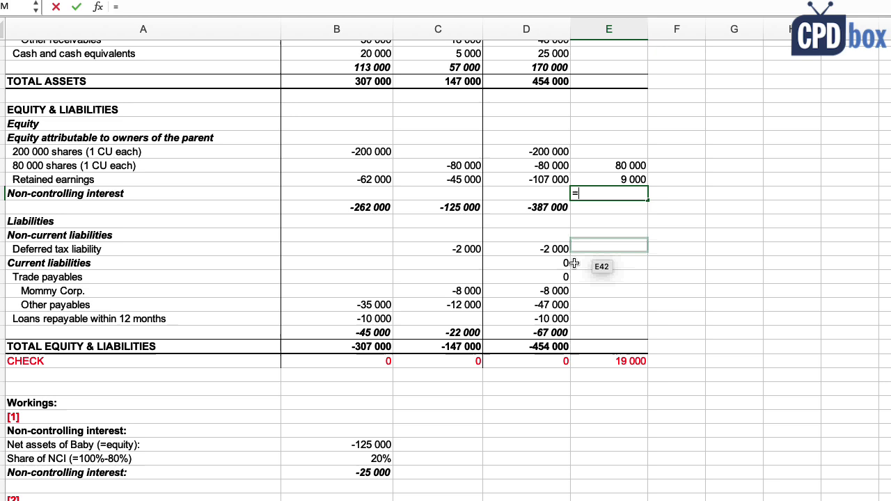
pyautogui.click(374, 474)
pyautogui.press('Return')
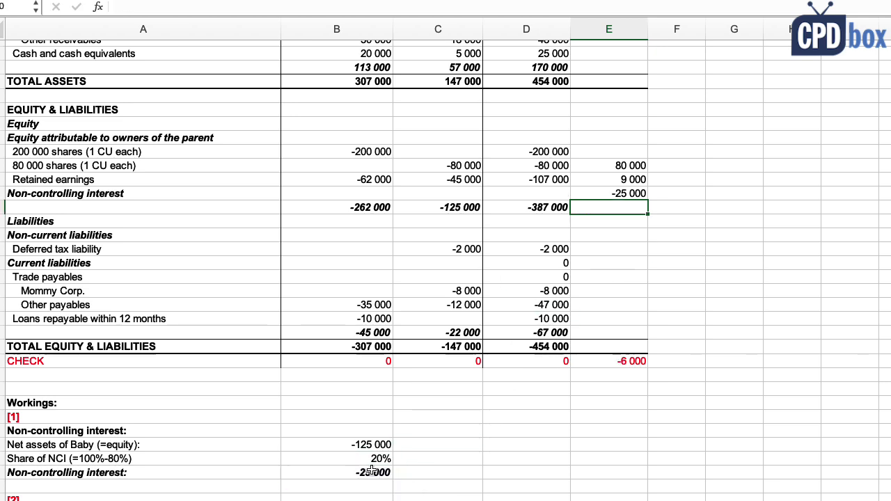
pyautogui.click(617, 193)
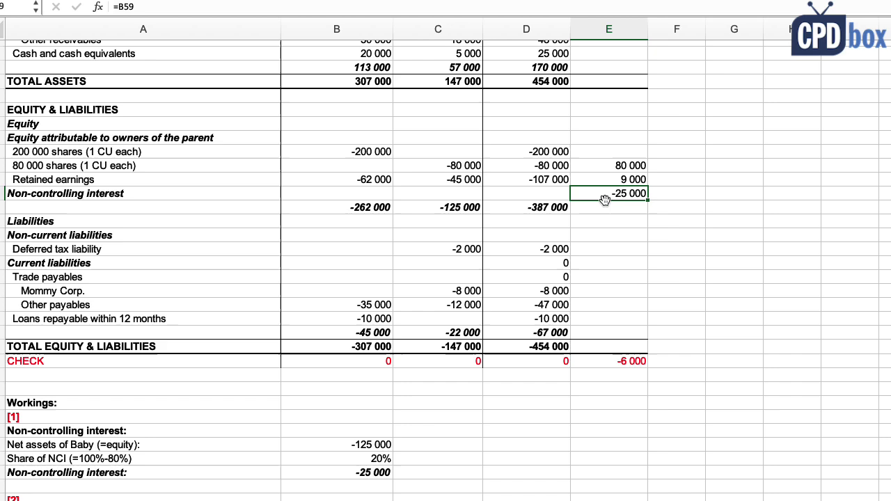
# Review the Step 2 CHECK formula =SUM(E19:E50), now showing -6 000
pyautogui.click(617, 361)
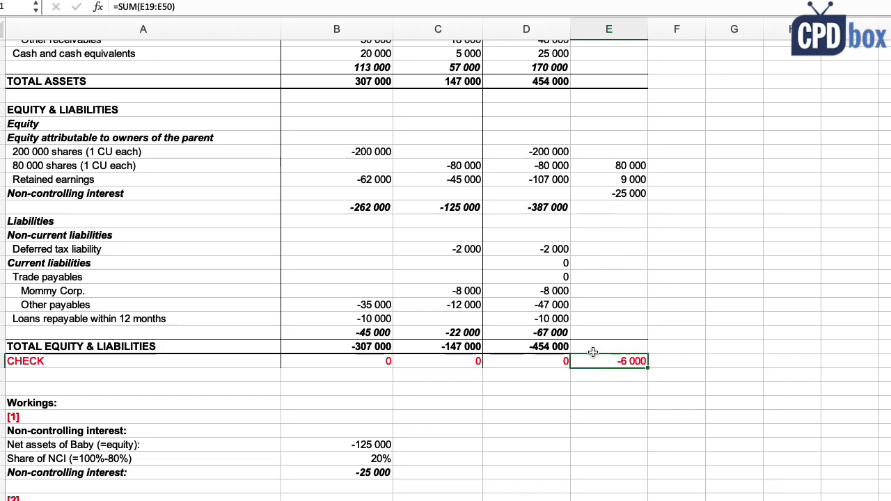
pyautogui.doubleClick(617, 361)
pyautogui.scroll(4, 668, 294)
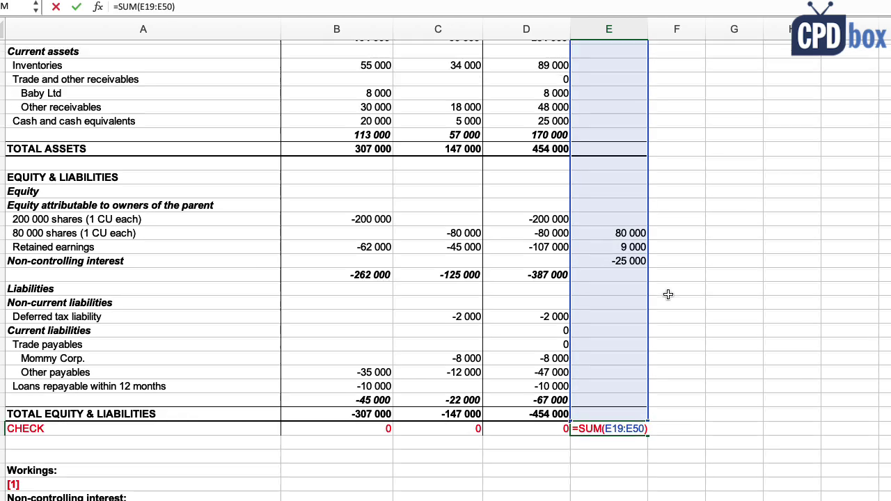
pyautogui.scroll(-2, 668, 295)
pyautogui.scroll(-2, 669, 295)
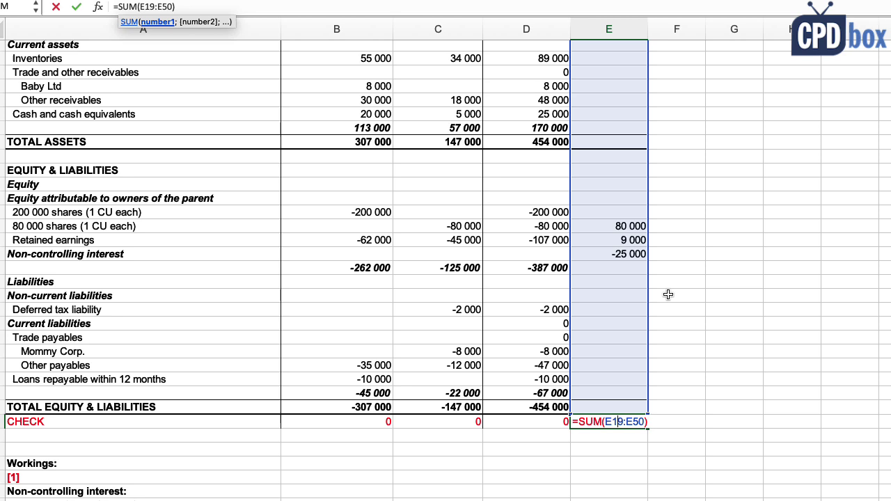
pyautogui.press('Escape')
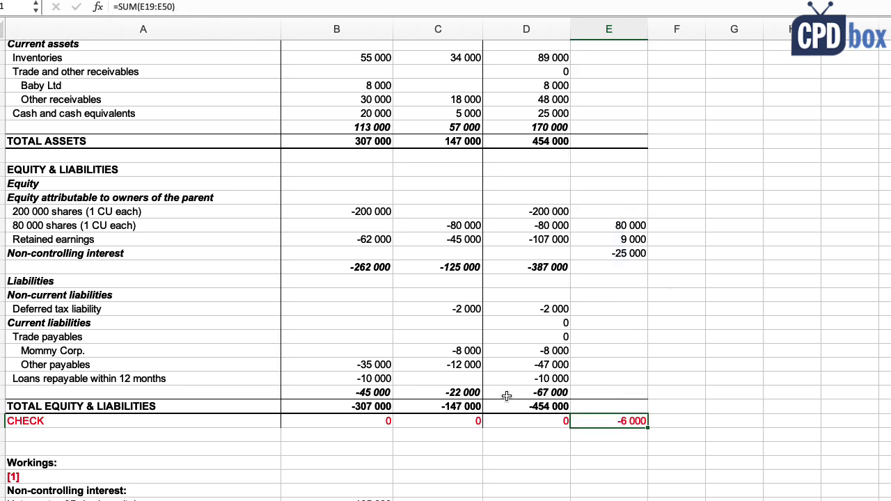
pyautogui.scroll(-4, 508, 394)
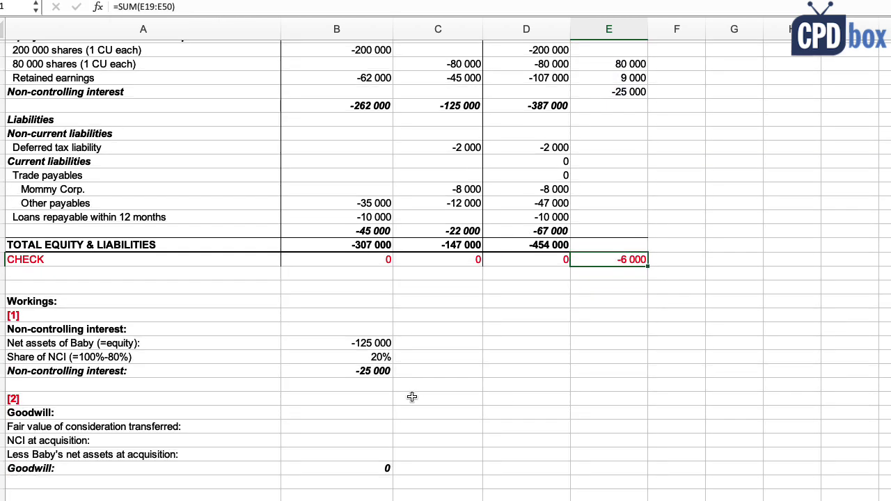
# Set consideration transferred in the goodwill working to Mommy's 70 000 investment in Baby
pyautogui.click(88, 426)
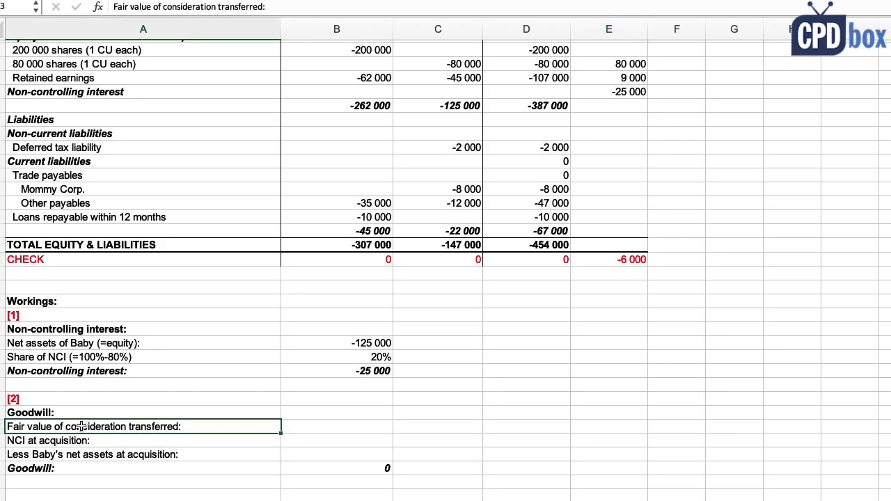
pyautogui.click(323, 424)
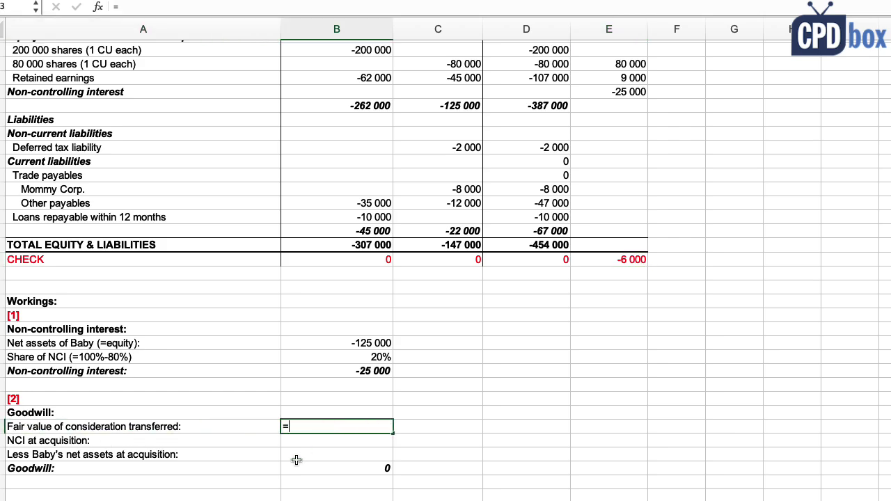
pyautogui.write('=')
pyautogui.scroll(10, 289, 390)
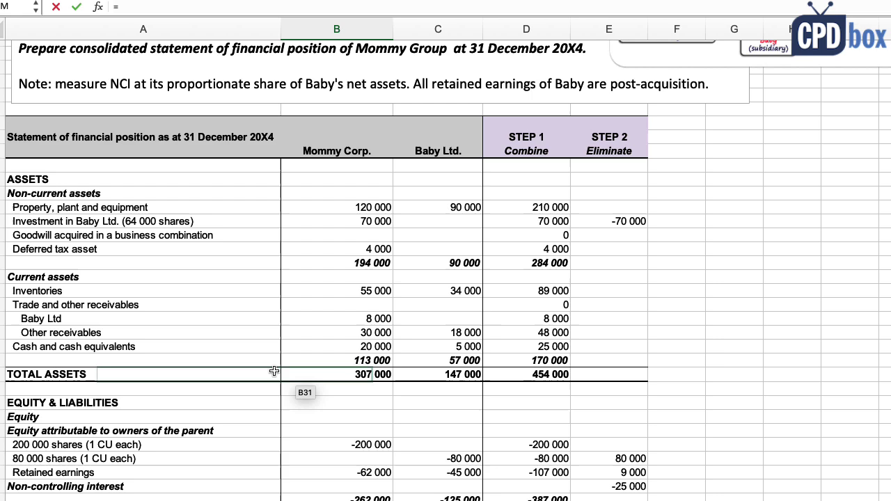
pyautogui.click(302, 221)
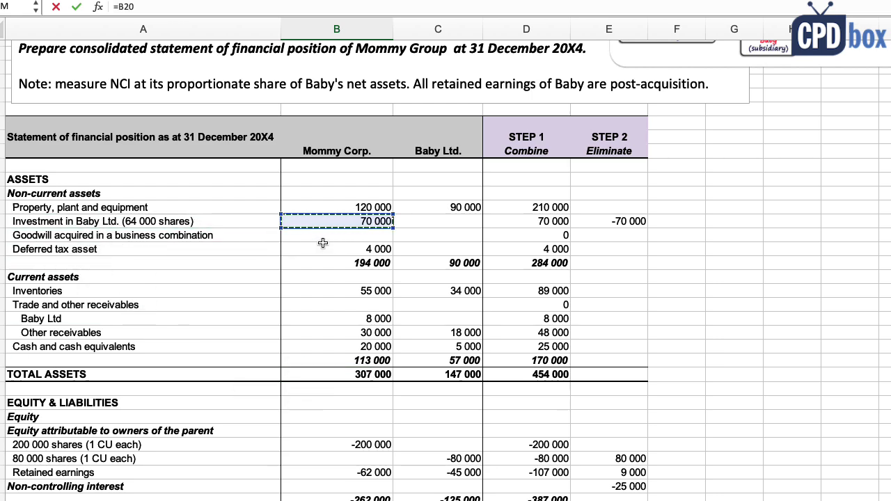
pyautogui.scroll(-5, 322, 241)
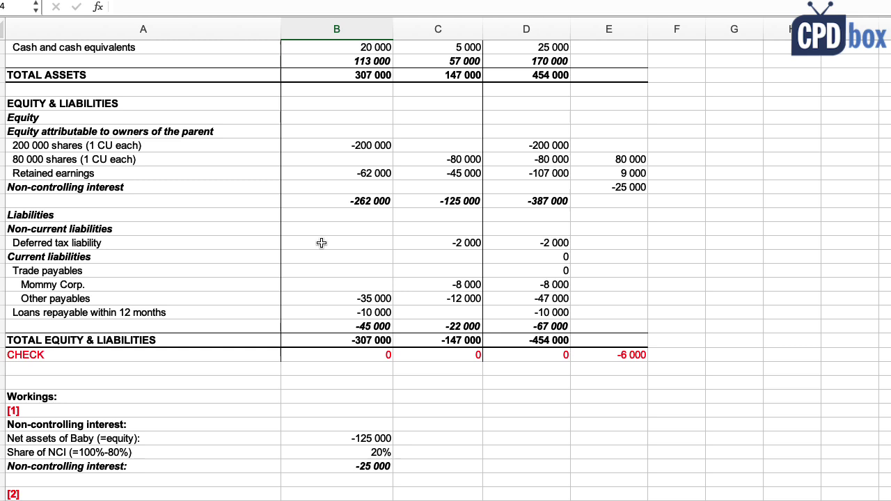
pyautogui.press('Return')
pyautogui.scroll(-2, 329, 242)
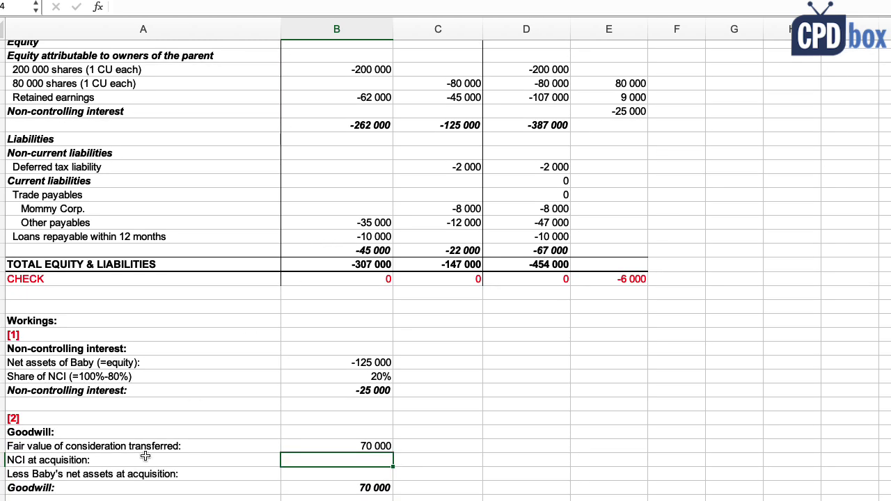
# Compare the NCI at acquisition line with the non-controlling interest calculation
pyautogui.click(93, 461)
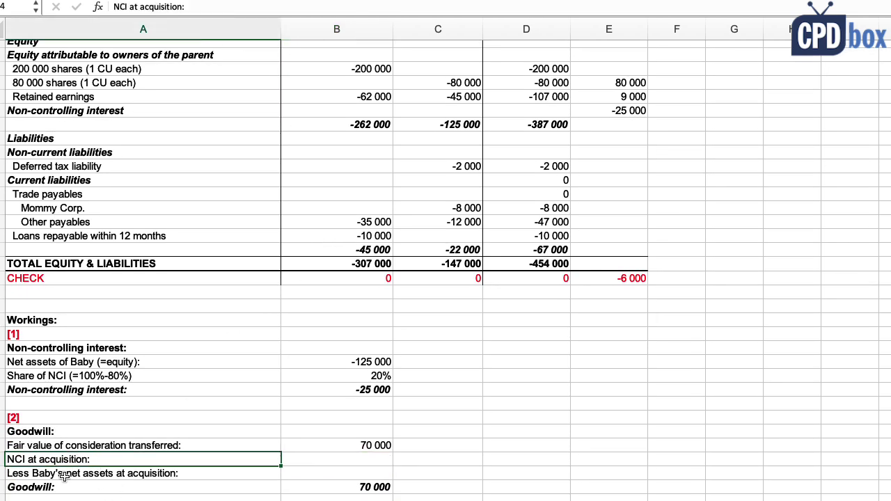
pyautogui.click(319, 460)
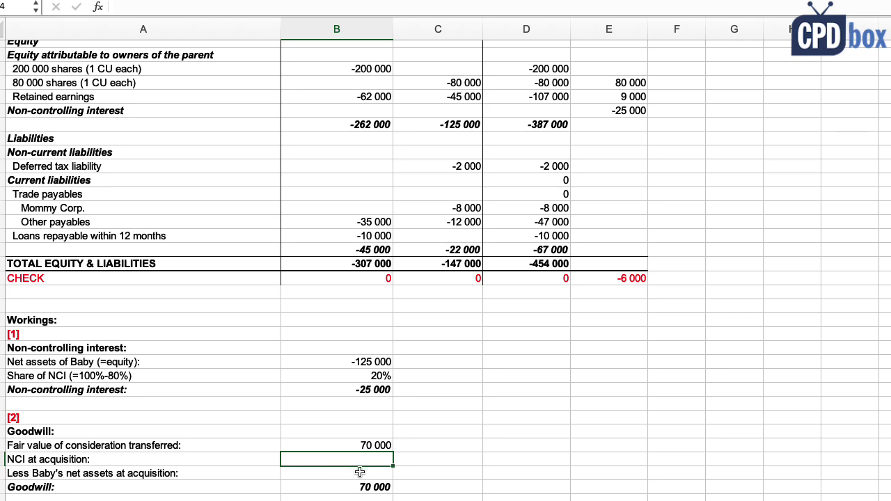
pyautogui.click(368, 392)
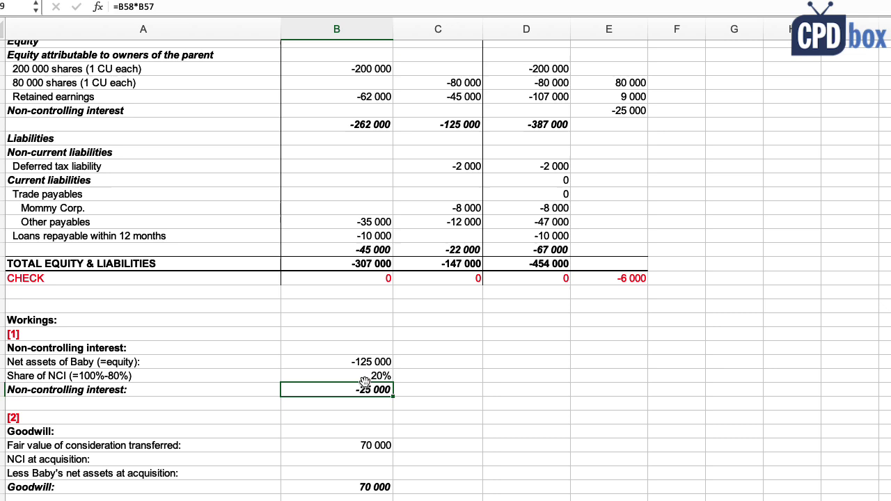
pyautogui.click(155, 392)
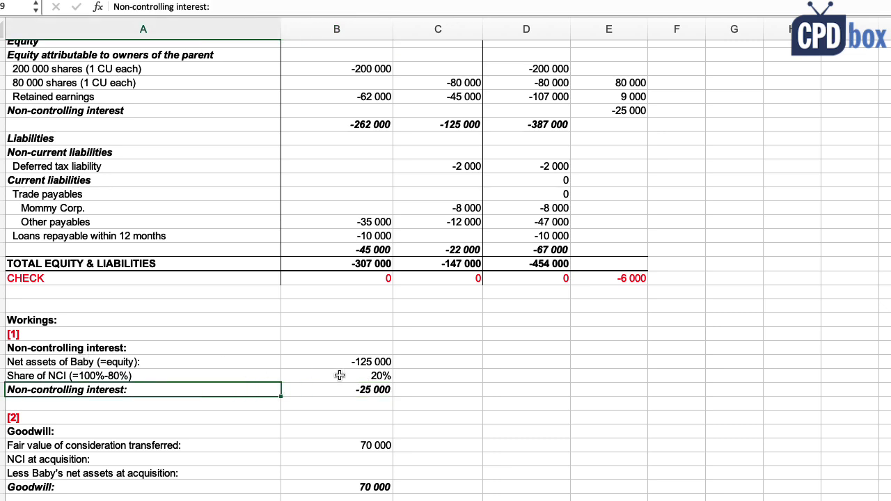
pyautogui.click(363, 390)
pyautogui.moveTo(184, 391); pyautogui.dragTo(288, 388)
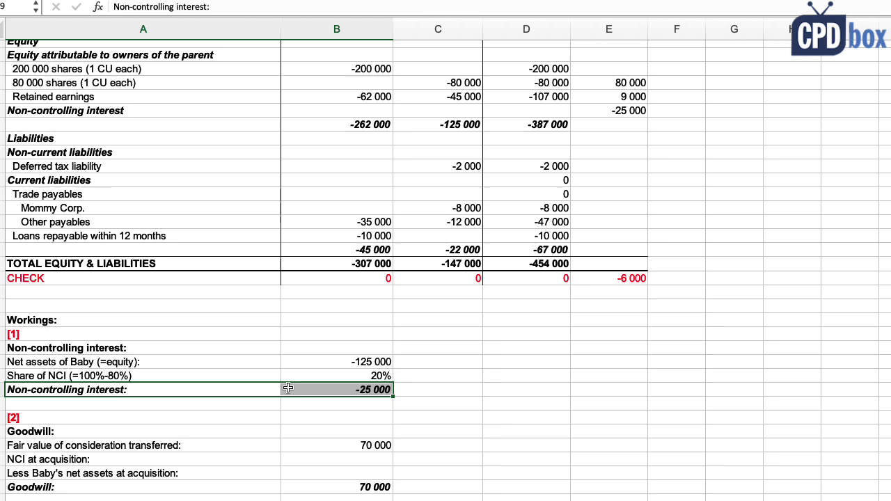
pyautogui.click(165, 457)
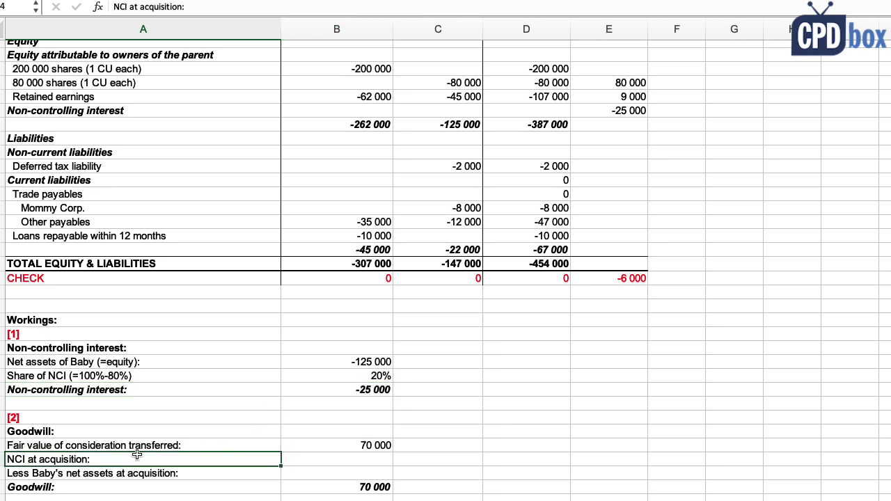
pyautogui.click(336, 459)
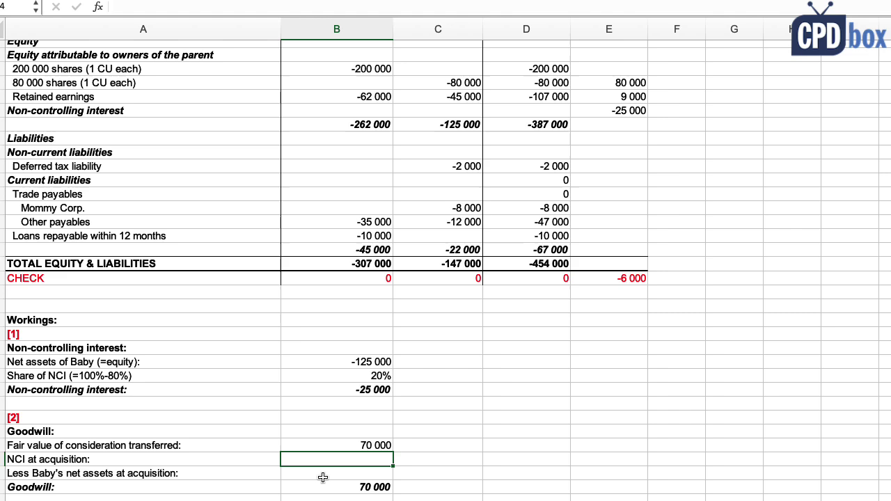
# Review the post-acquisition earnings note and Baby's -80 000 share capital
pyautogui.scroll(10, 338, 457)
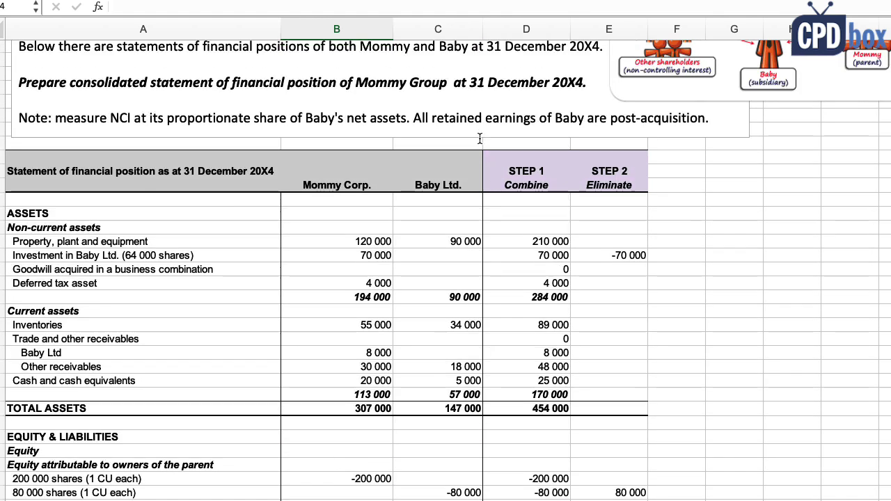
pyautogui.moveTo(560, 118); pyautogui.dragTo(680, 122)
pyautogui.scroll(-5, 239, 251)
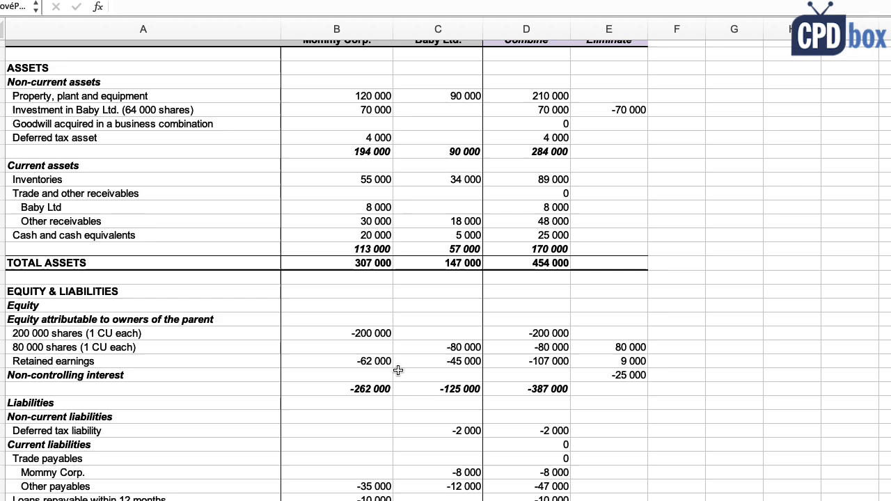
pyautogui.click(424, 360)
pyautogui.click(428, 346)
pyautogui.scroll(-10, 452, 340)
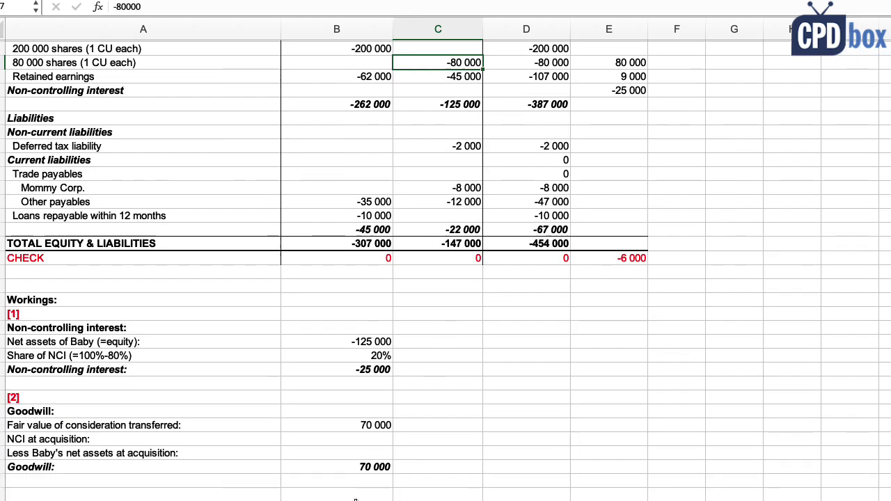
# Enter NCI at acquisition as =-20%*C17, giving 16 000
pyautogui.click(340, 440)
pyautogui.write('=')
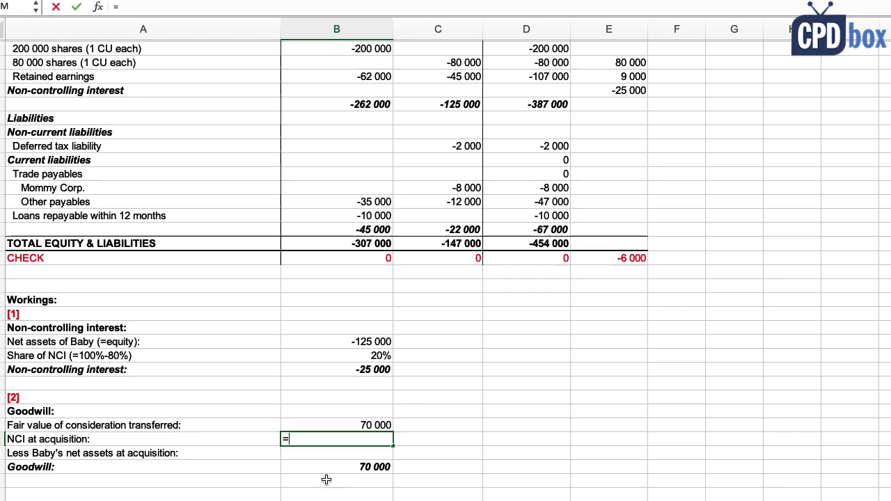
pyautogui.write('-20%')
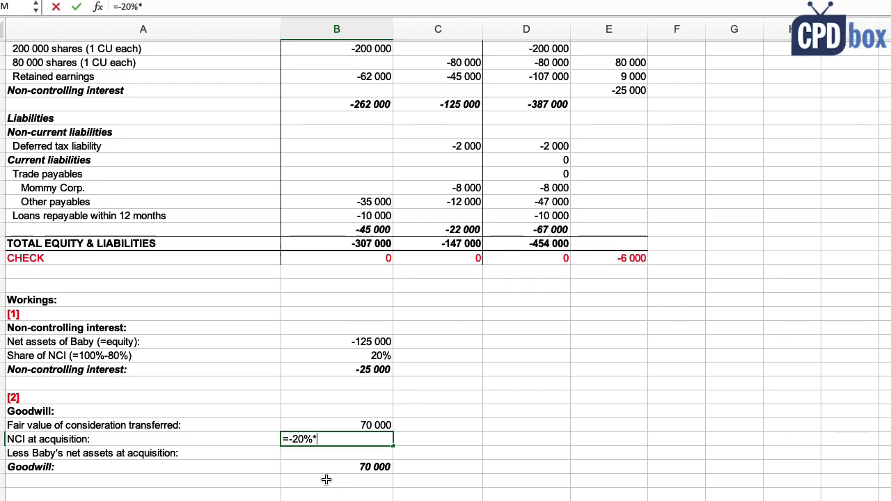
pyautogui.write('*')
pyautogui.scroll(6, 346, 420)
pyautogui.click(445, 227)
pyautogui.press('Return')
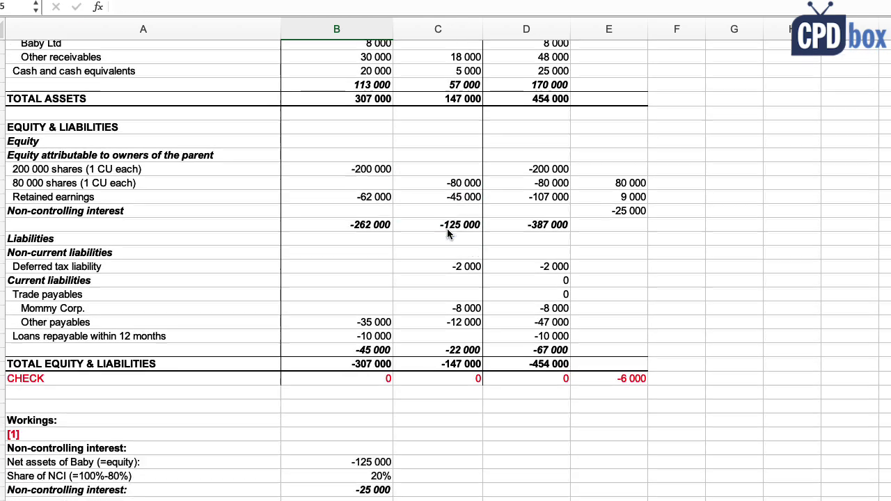
pyautogui.scroll(-5, 408, 244)
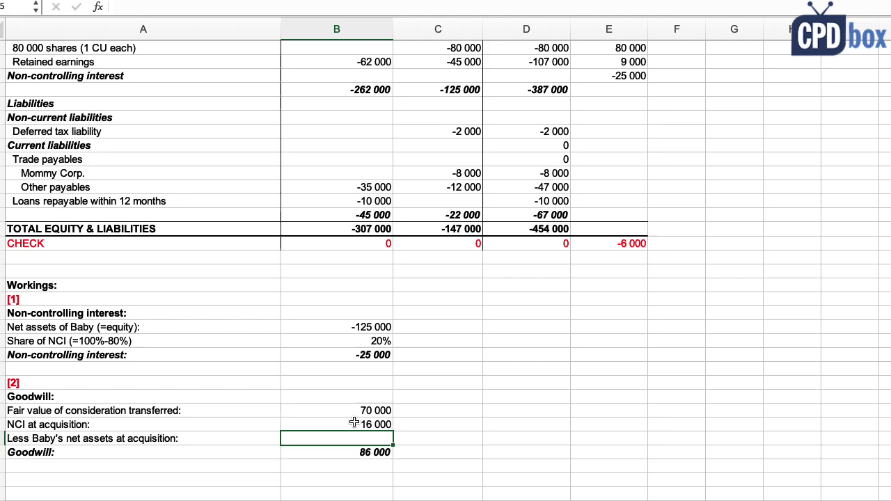
pyautogui.click(355, 422)
# Set Baby's net assets at acquisition to -80 000 (=C37) and confirm goodwill of 6 000
pyautogui.click(387, 438)
pyautogui.click(391, 326)
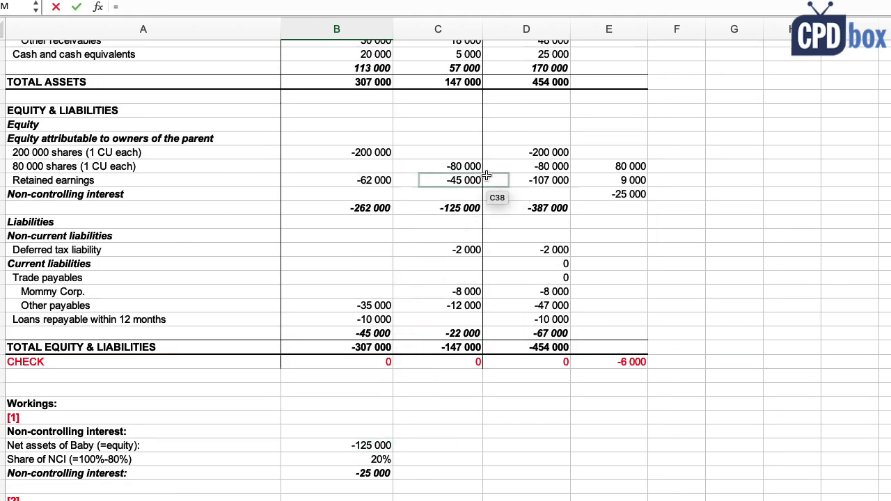
pyautogui.click(463, 168)
pyautogui.press('Return')
pyautogui.scroll(-3, 418, 348)
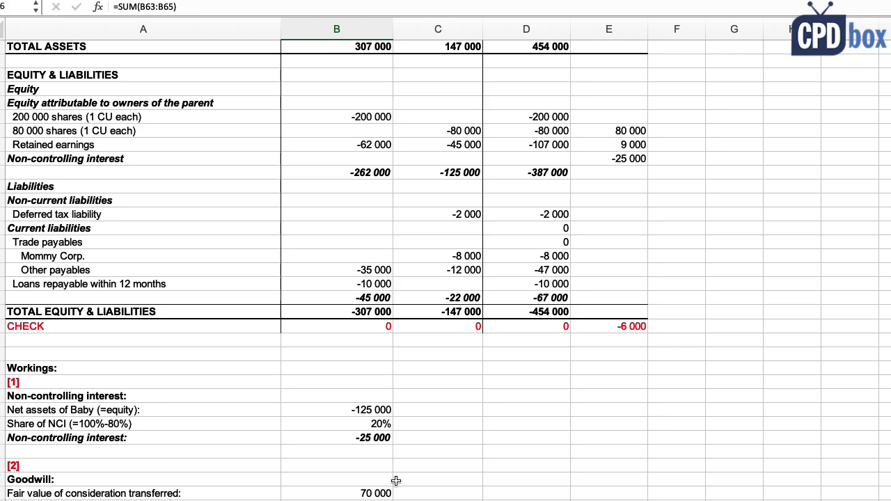
pyautogui.scroll(-3, 396, 477)
pyautogui.doubleClick(380, 462)
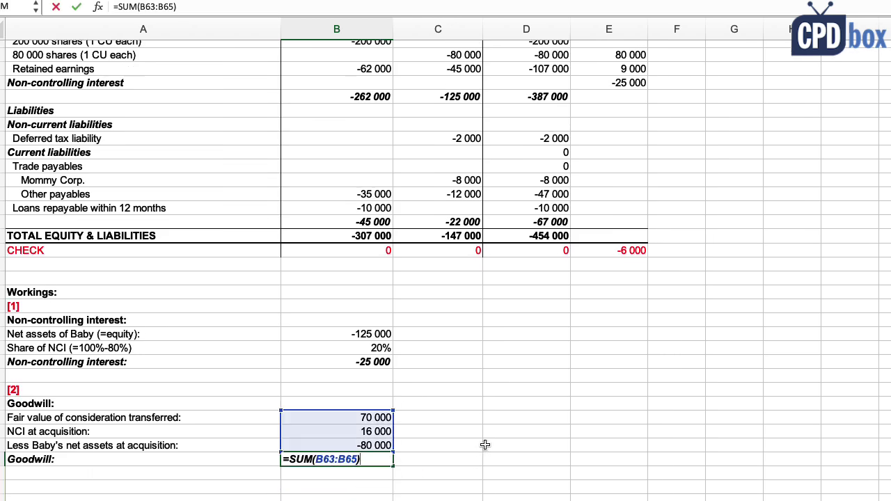
pyautogui.press('Escape')
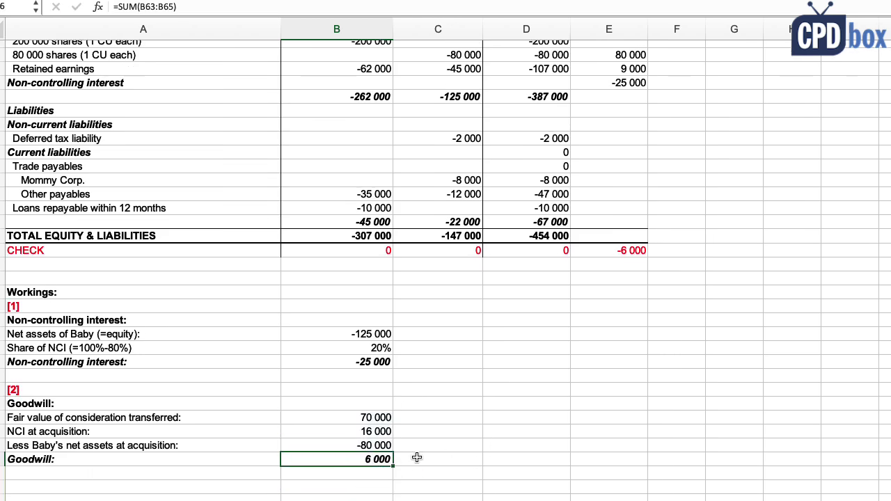
# Link the Eliminate column's goodwill cell to the 6 000 goodwill working result in B66
pyautogui.scroll(10, 514, 453)
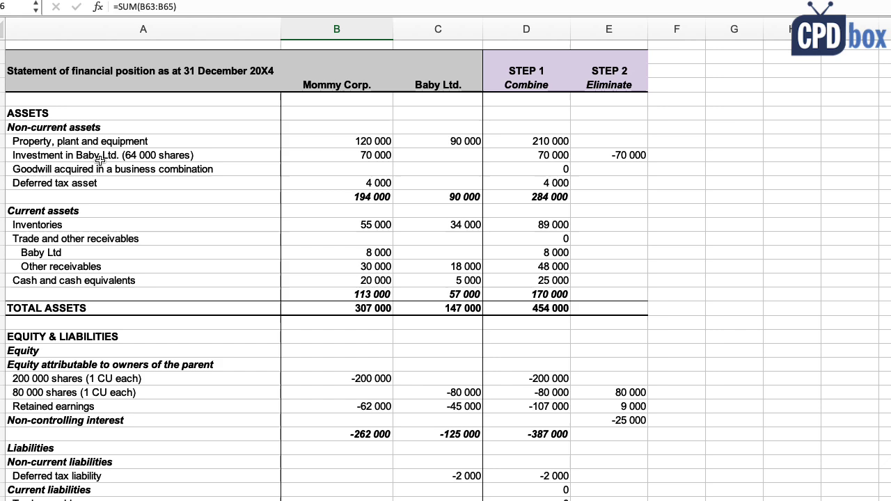
pyautogui.click(105, 169)
pyautogui.click(612, 169)
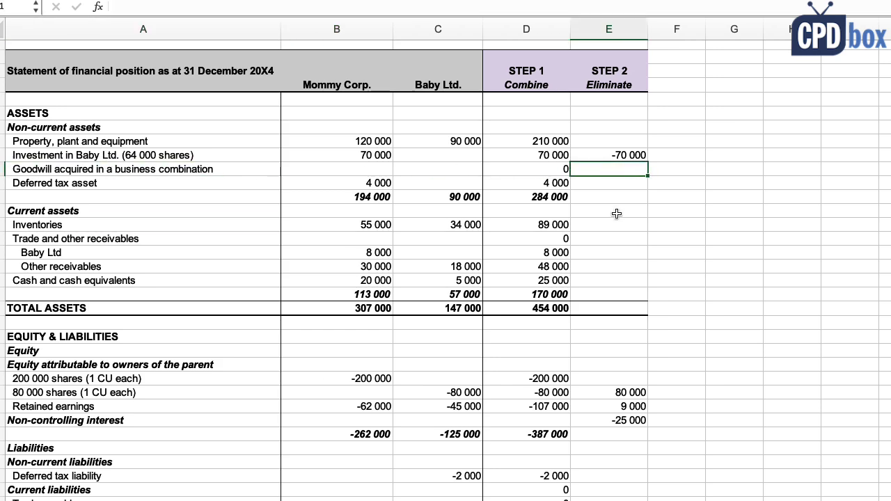
pyautogui.scroll(-10, 422, 313)
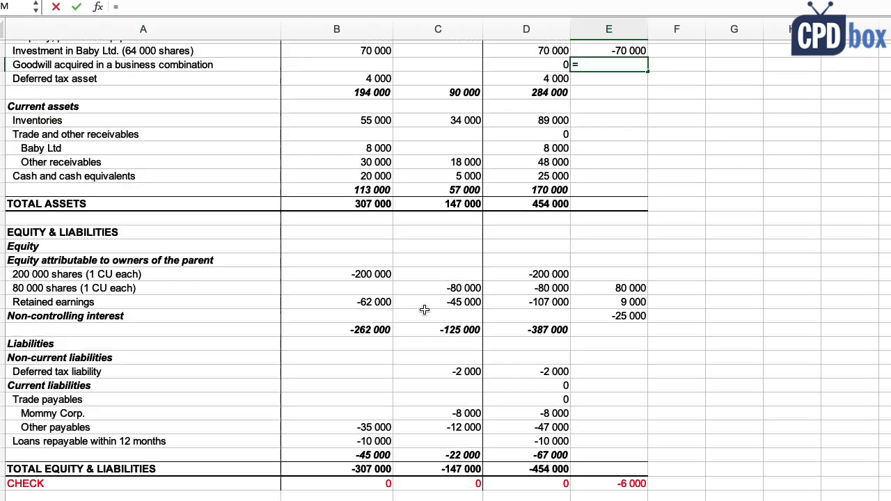
pyautogui.click(358, 453)
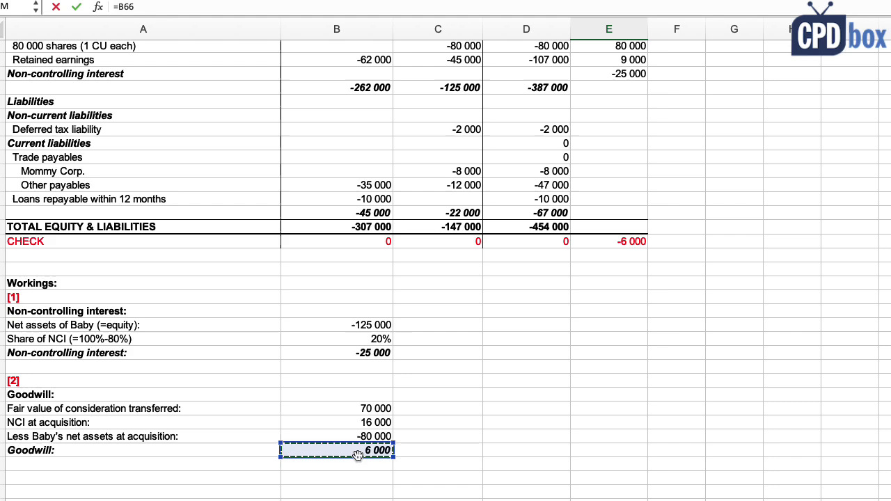
pyautogui.press('Return')
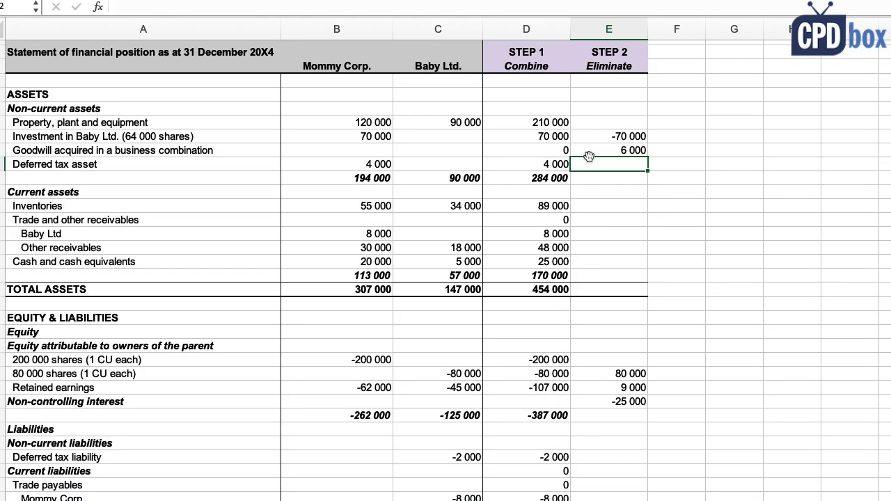
# Verify the Eliminate column's CHECK cell now sums to 0
pyautogui.click(589, 152)
pyautogui.scroll(-5, 622, 215)
pyautogui.click(609, 422)
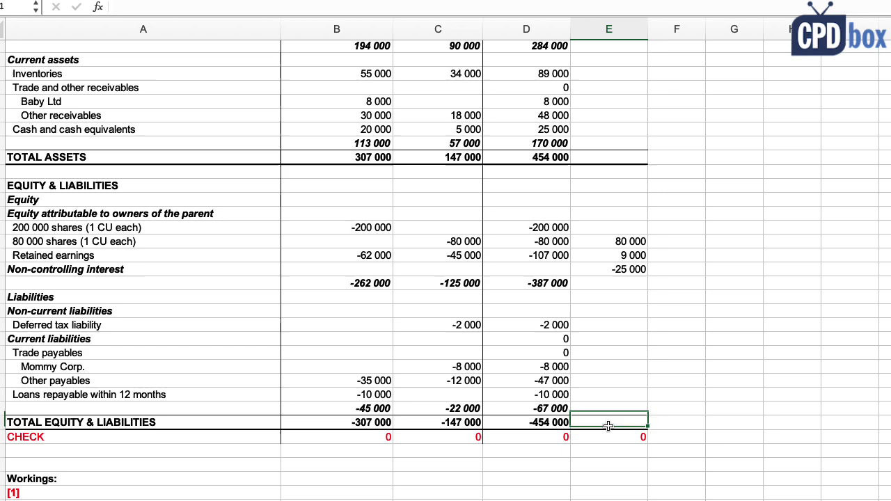
pyautogui.click(612, 437)
pyautogui.doubleClick(613, 437)
pyautogui.scroll(5, 643, 388)
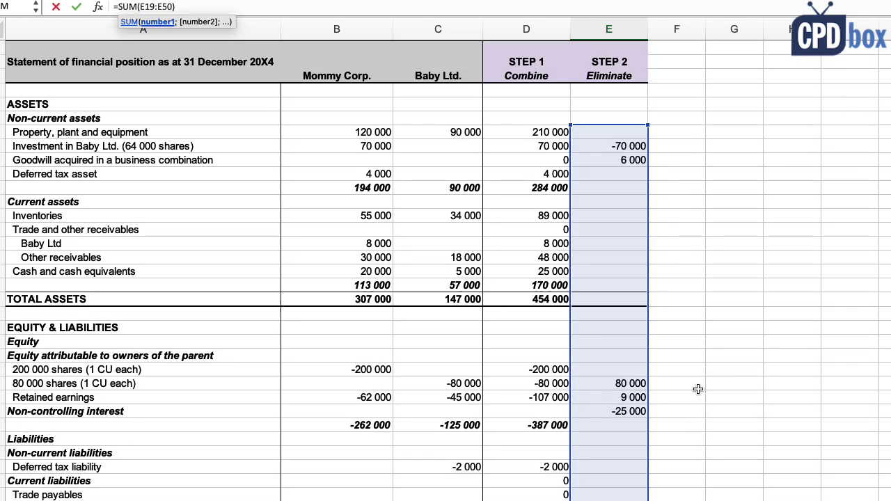
pyautogui.scroll(-4, 643, 388)
pyautogui.press('Escape')
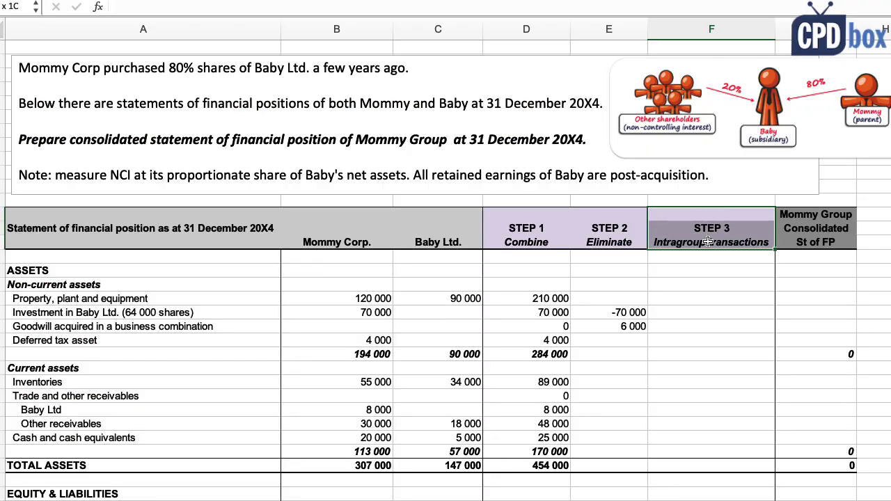
# Eliminate Baby's 8 000 payable to Mommy Corp. with =-C46 in the Step 3 column
pyautogui.click(89, 410)
pyautogui.click(503, 412)
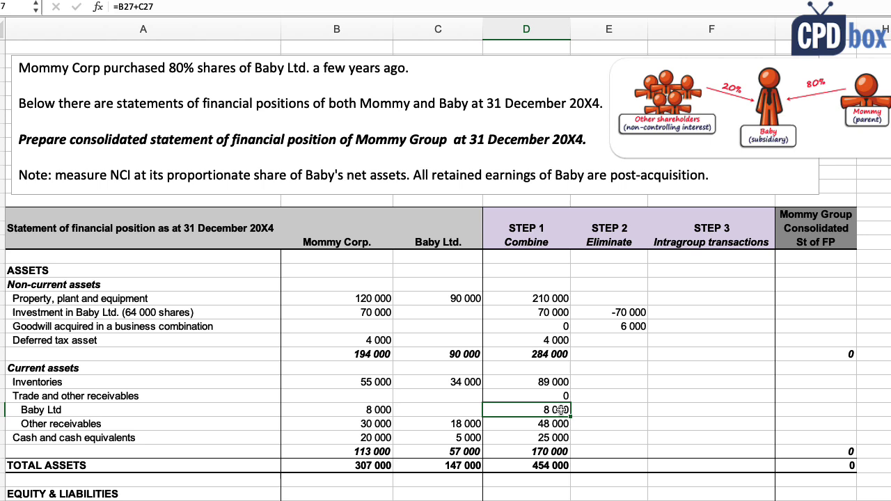
pyautogui.scroll(-10, 561, 409)
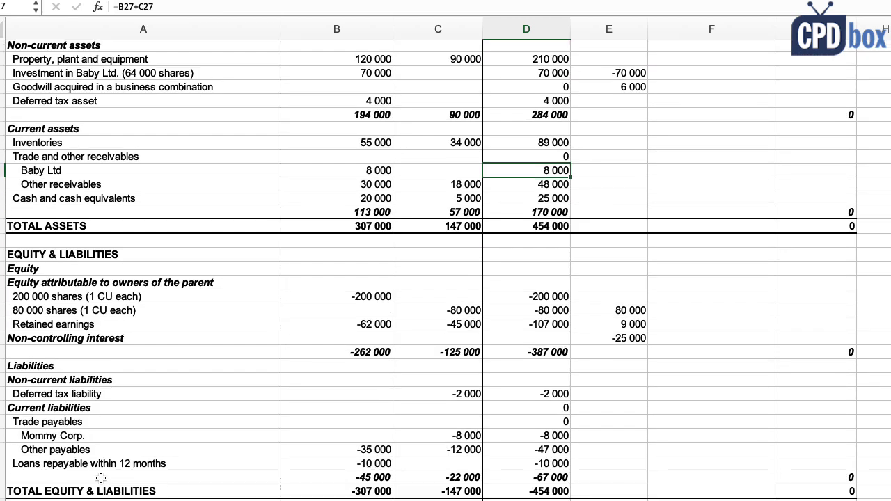
pyautogui.click(97, 438)
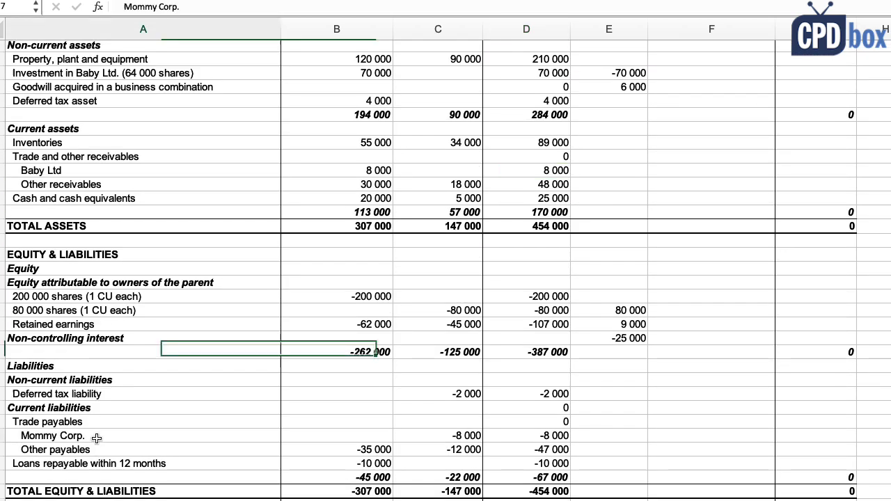
pyautogui.click(473, 438)
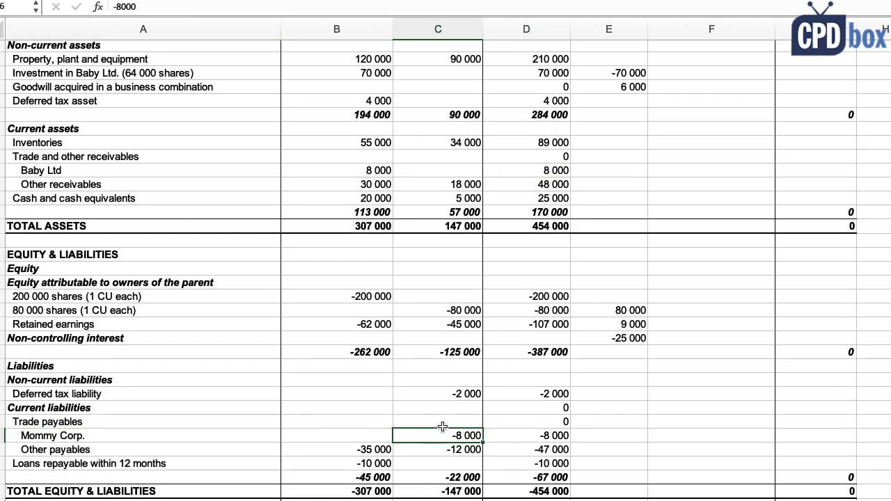
pyautogui.click(689, 437)
pyautogui.write('=-')
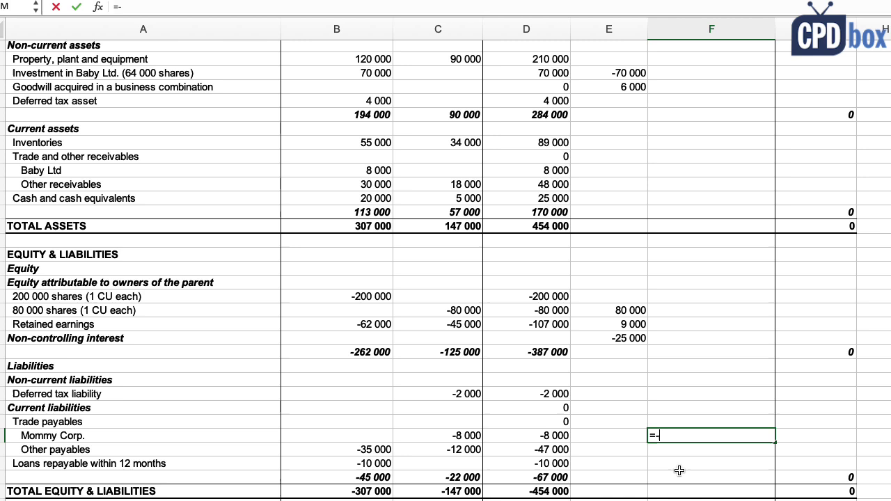
pyautogui.click(462, 437)
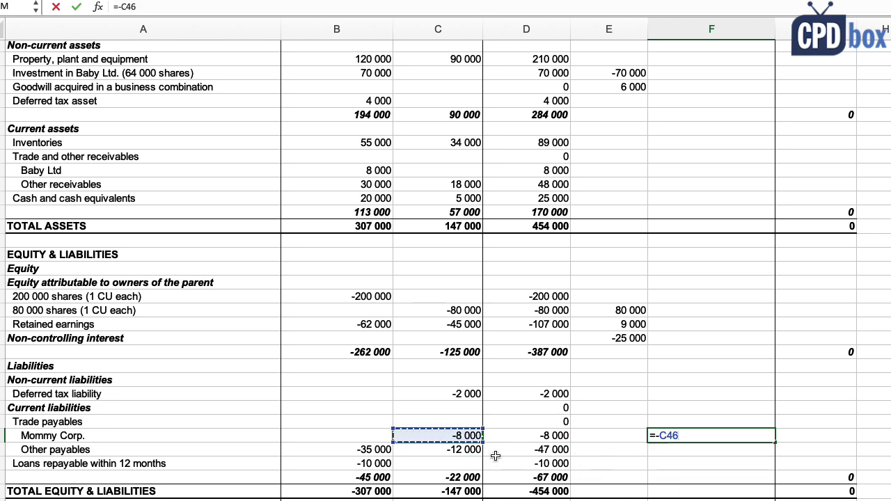
pyautogui.press('Return')
# Eliminate the combined 8 000 Baby Ltd receivable with =-D27 in the Step 3 column
pyautogui.scroll(5, 738, 346)
pyautogui.click(711, 260)
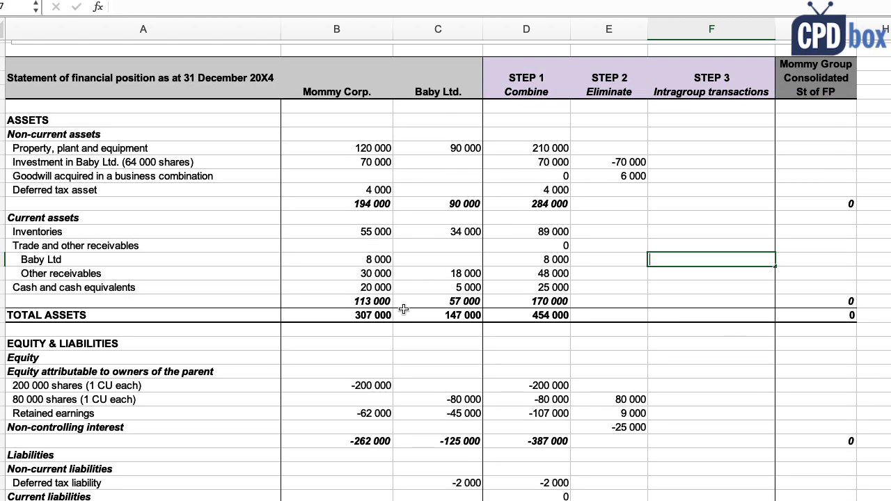
pyautogui.write('=-')
pyautogui.click(535, 260)
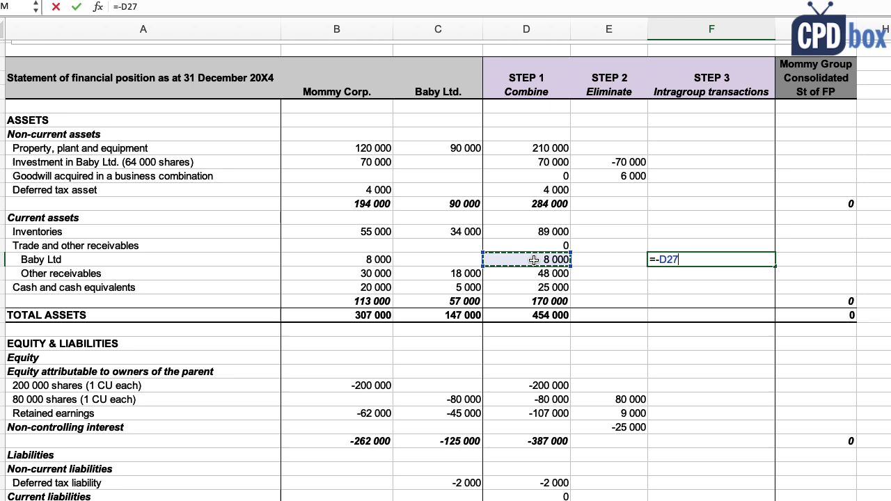
pyautogui.press('Return')
pyautogui.press('Up')
pyautogui.scroll(-1, 785, 243)
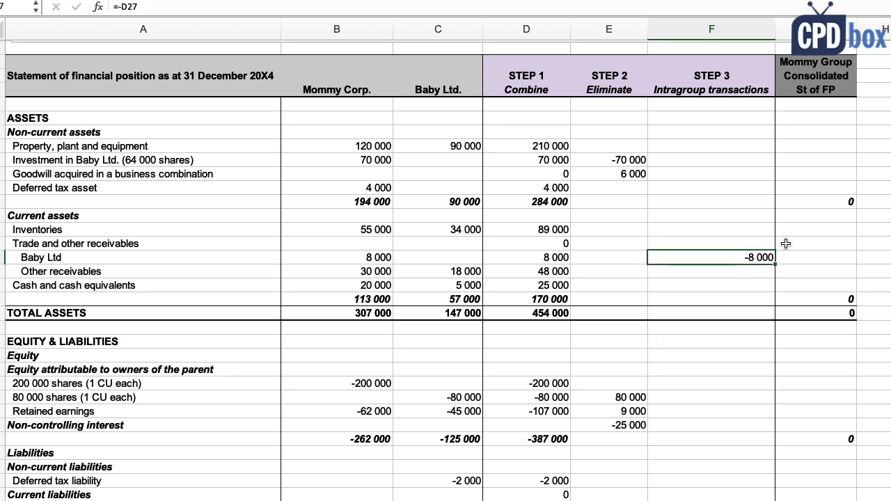
pyautogui.click(832, 66)
# Total property, plant and equipment as =SUM(D19:F19), giving 210 000
pyautogui.moveTo(832, 66); pyautogui.dragTo(821, 483)
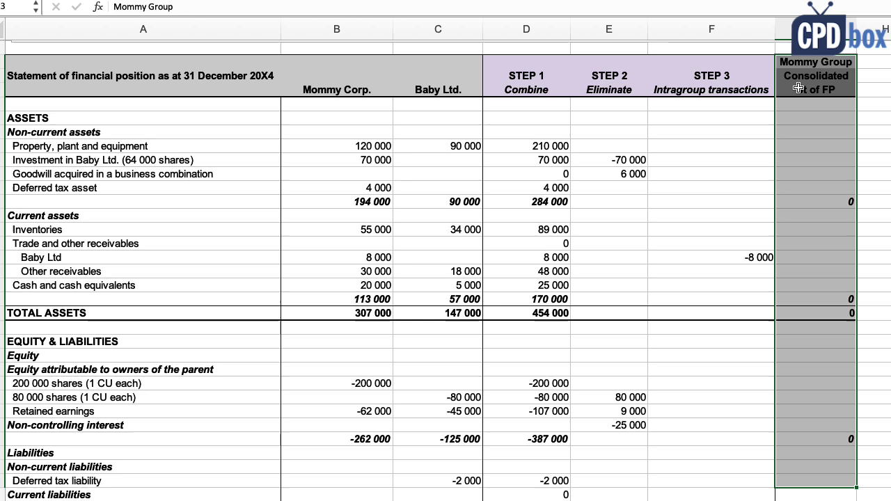
pyautogui.moveTo(808, 138); pyautogui.dragTo(812, 151)
pyautogui.click(812, 151)
pyautogui.write('=sum(')
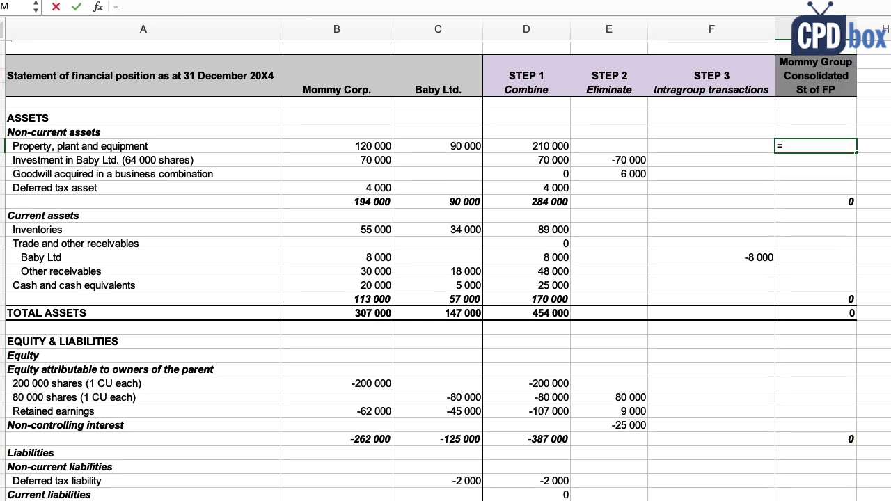
pyautogui.click(609, 146)
pyautogui.moveTo(527, 146); pyautogui.dragTo(711, 147)
pyautogui.write('+')
pyautogui.press('BackSpace')
pyautogui.write(')')
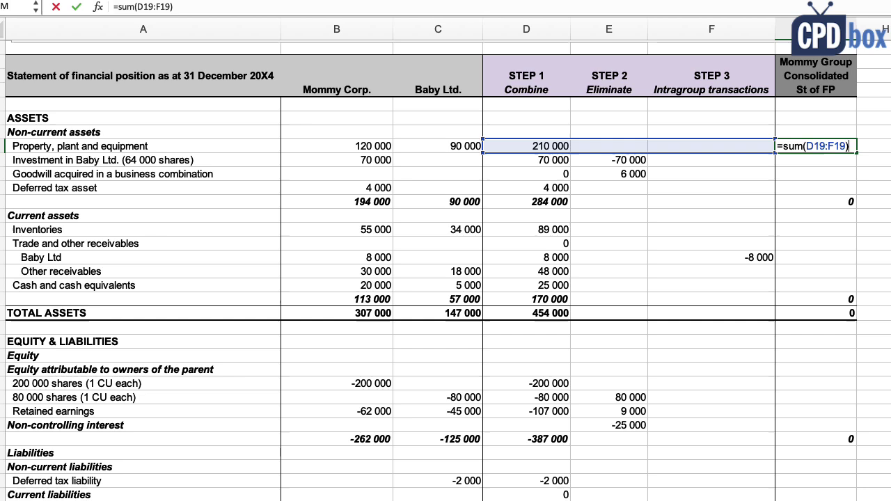
pyautogui.press('Return')
# Copy the sum formula down non-current assets and into current asset, equity and liability rows
pyautogui.moveTo(856, 153); pyautogui.dragTo(836, 193)
pyautogui.click(839, 188)
pyautogui.hotkey('ctrl', 'c')
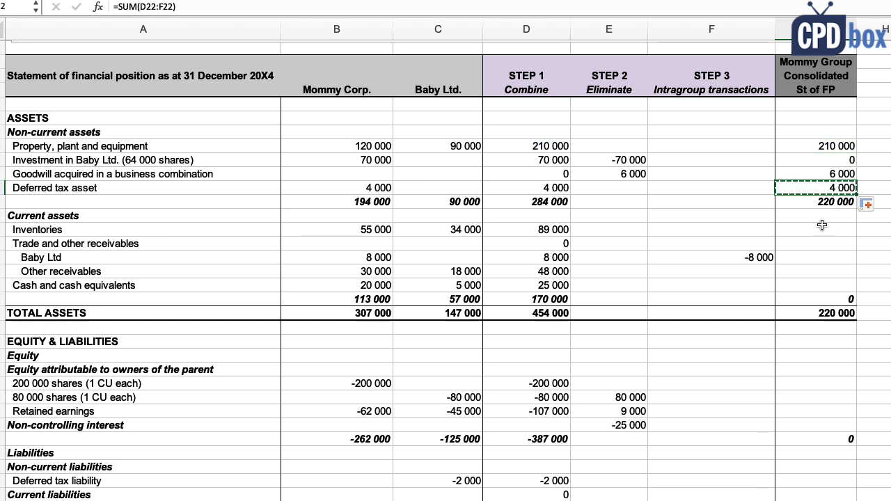
pyautogui.moveTo(821, 230); pyautogui.dragTo(820, 288)
pyautogui.hotkey('ctrl', 'v')
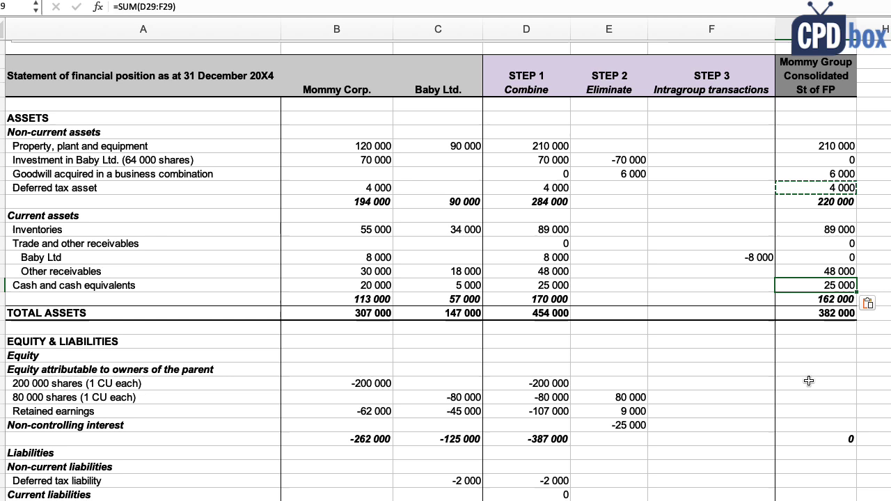
pyautogui.moveTo(807, 381); pyautogui.dragTo(809, 423)
pyautogui.hotkey('ctrl', 'v')
pyautogui.scroll(-5, 856, 456)
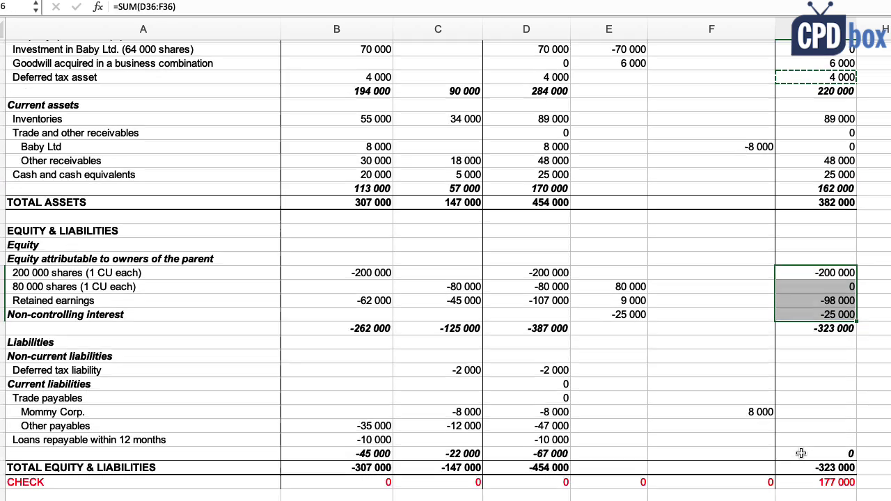
pyautogui.moveTo(809, 337); pyautogui.dragTo(807, 438)
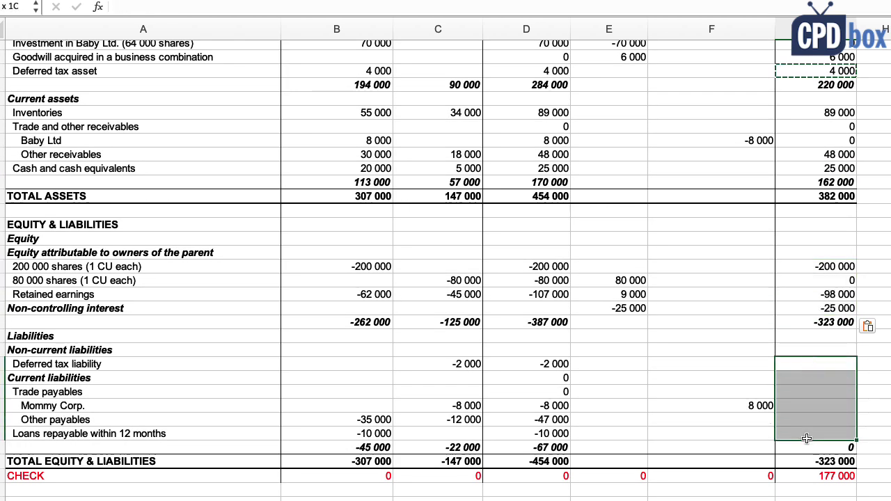
pyautogui.hotkey('ctrl', 'v')
# Review consolidated results: investment in Baby Ltd. 0, share capital, and retained earnings -98 000
pyautogui.scroll(3, 800, 404)
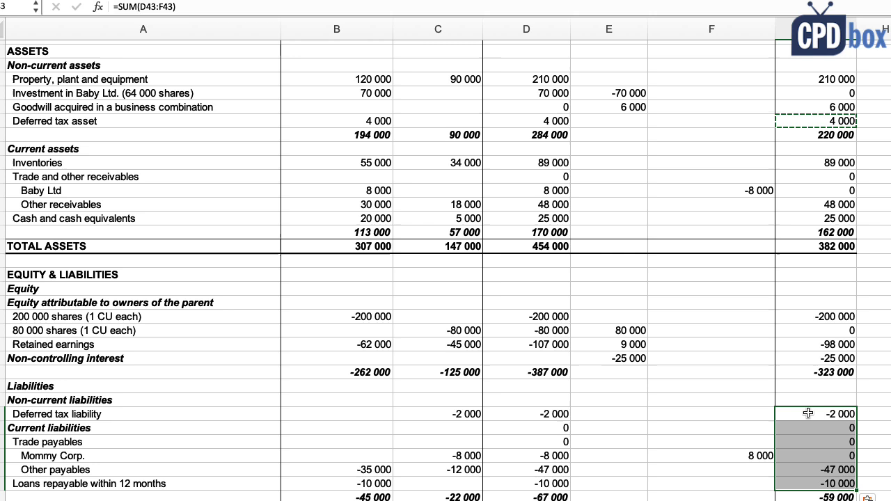
pyautogui.click(174, 106)
pyautogui.click(177, 120)
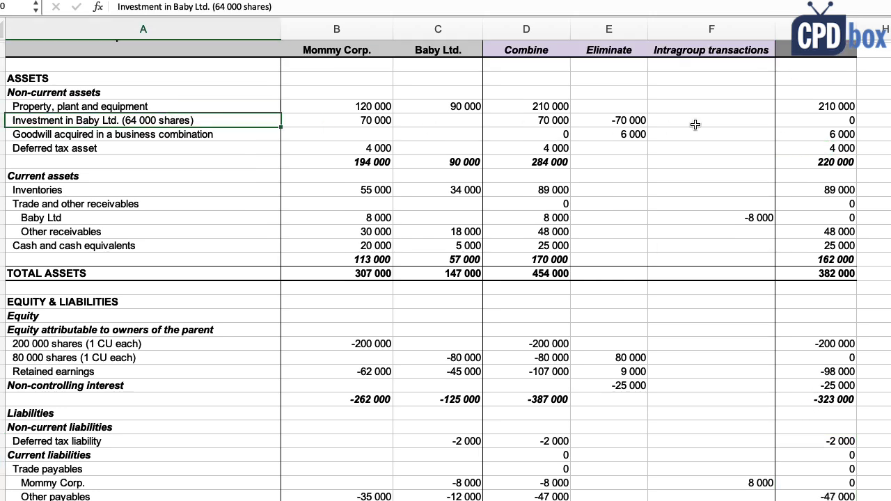
pyautogui.click(825, 120)
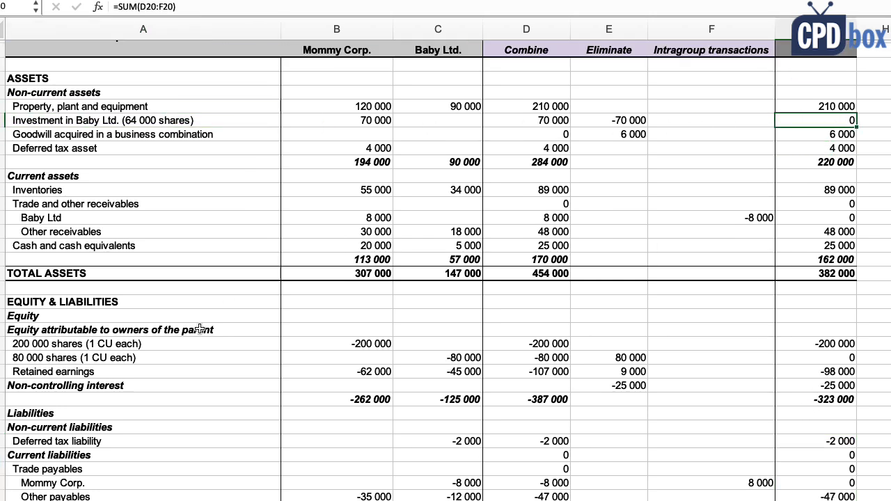
pyautogui.click(161, 355)
pyautogui.click(845, 358)
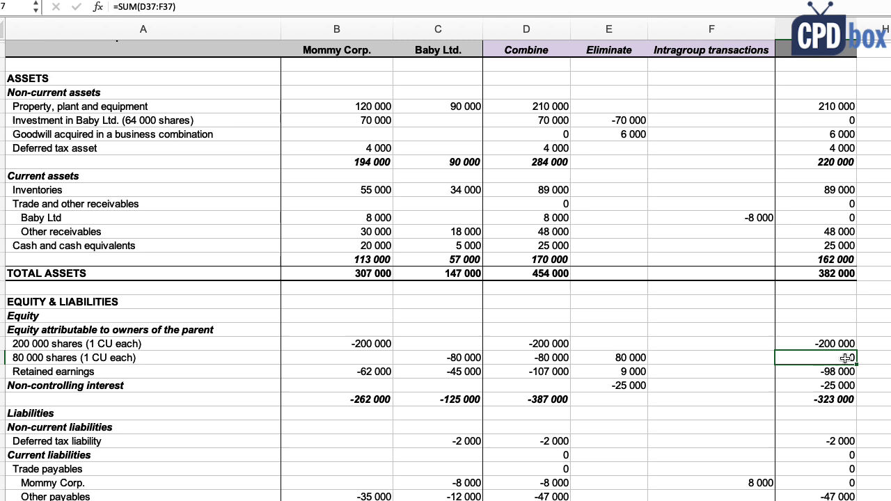
pyautogui.scroll(2, 861, 357)
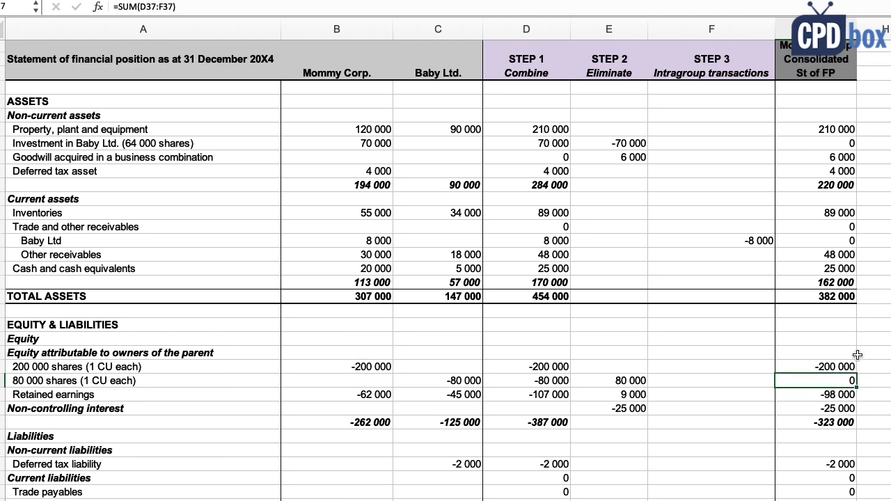
pyautogui.click(812, 147)
pyautogui.click(808, 367)
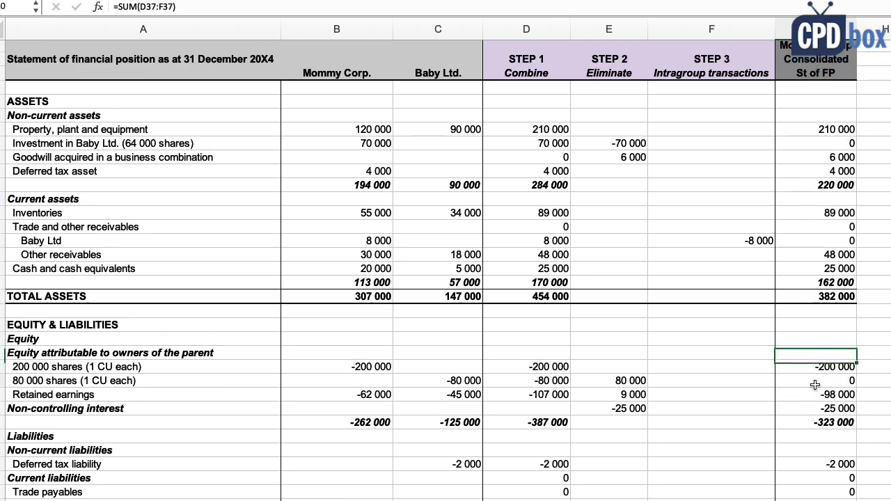
pyautogui.click(814, 381)
pyautogui.click(162, 398)
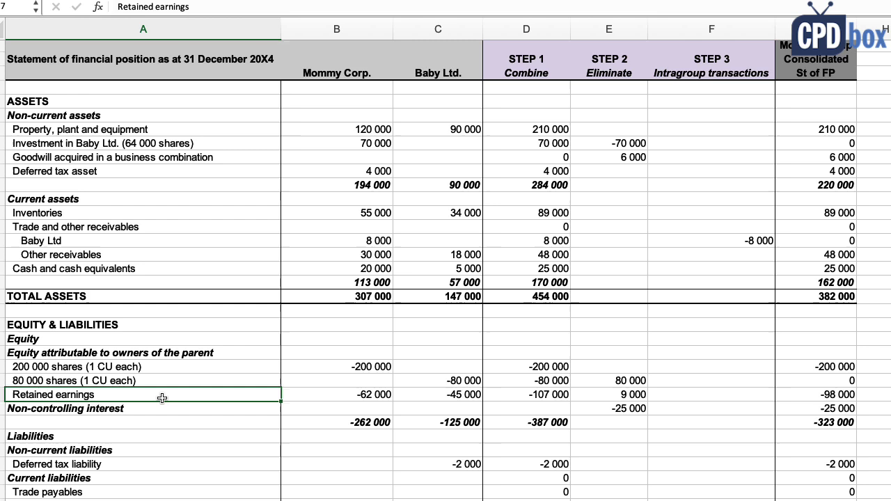
pyautogui.click(846, 395)
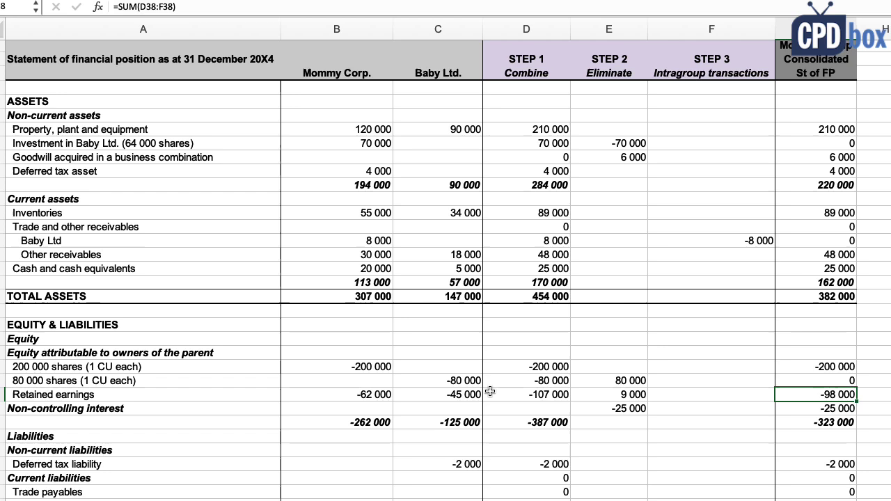
pyautogui.scroll(-5, 487, 389)
pyautogui.scroll(-5, 486, 388)
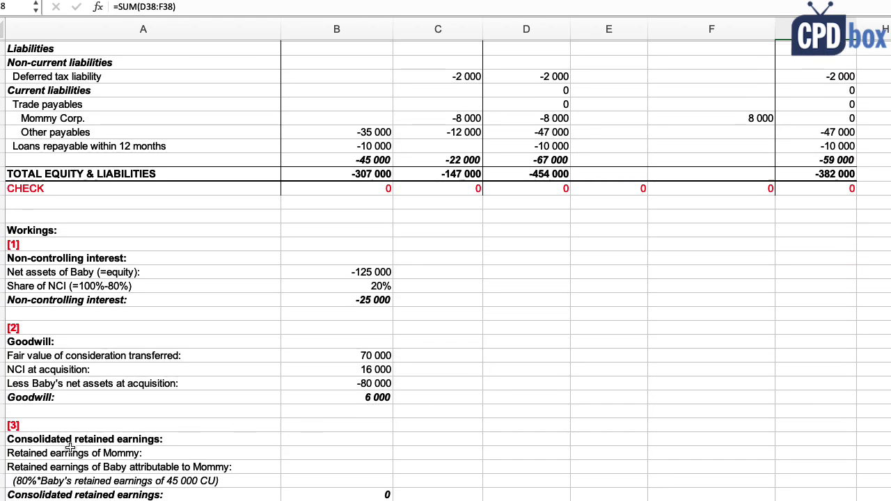
# Link Mommy's retained earnings of -62 000 into the working
pyautogui.click(52, 456)
pyautogui.click(331, 456)
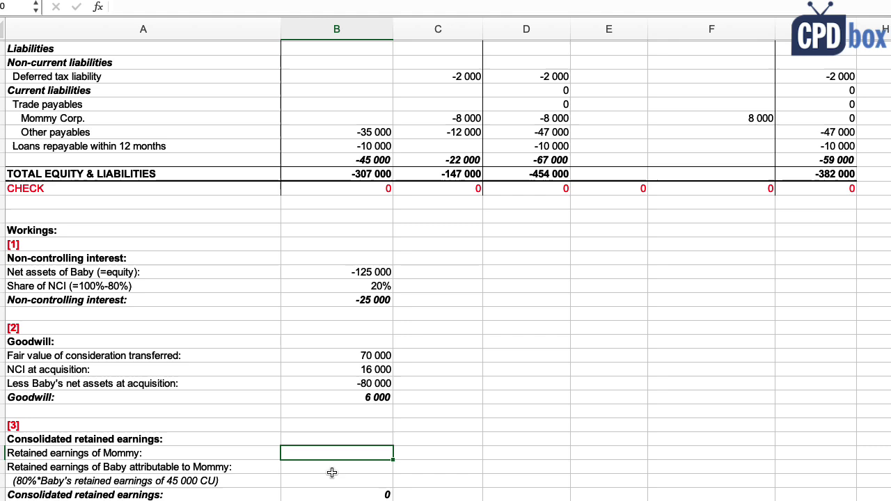
pyautogui.write('=')
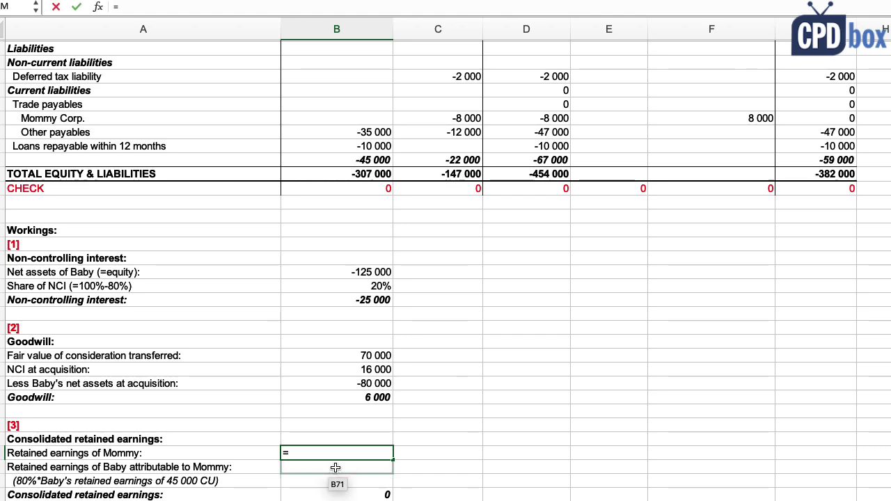
pyautogui.scroll(5, 396, 439)
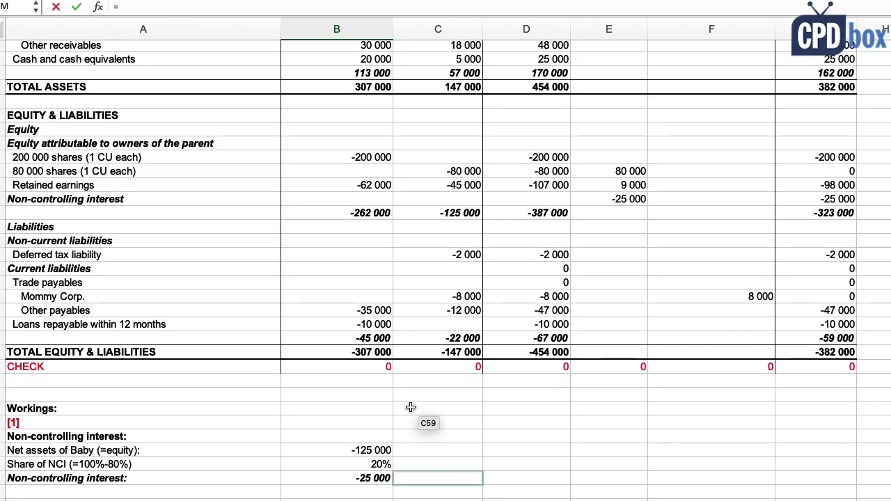
pyautogui.click(357, 184)
pyautogui.scroll(-5, 343, 209)
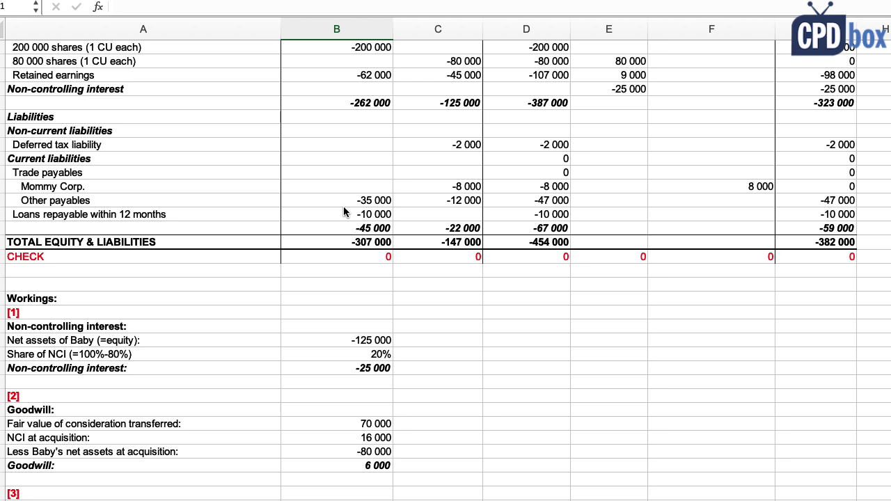
pyautogui.press('Return')
# Add Baby's attributable share as =80%*C38 (-36 000) and confirm the -98 000 total
pyautogui.click(171, 451)
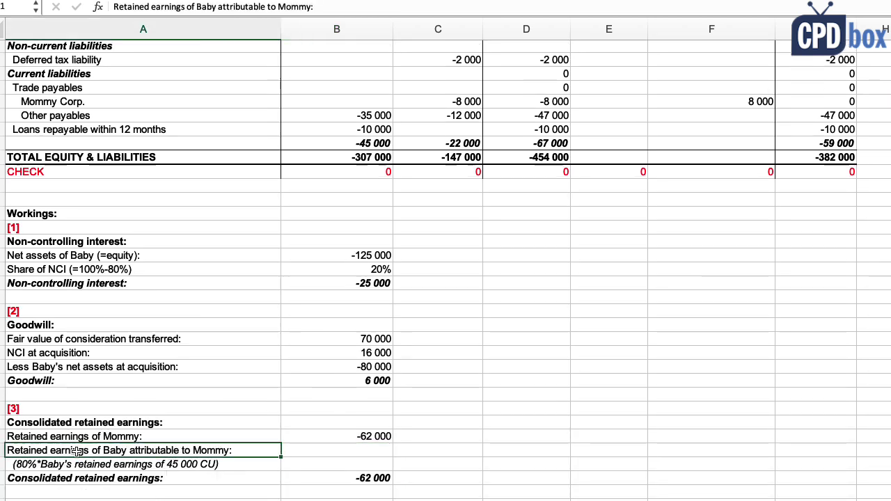
pyautogui.click(325, 450)
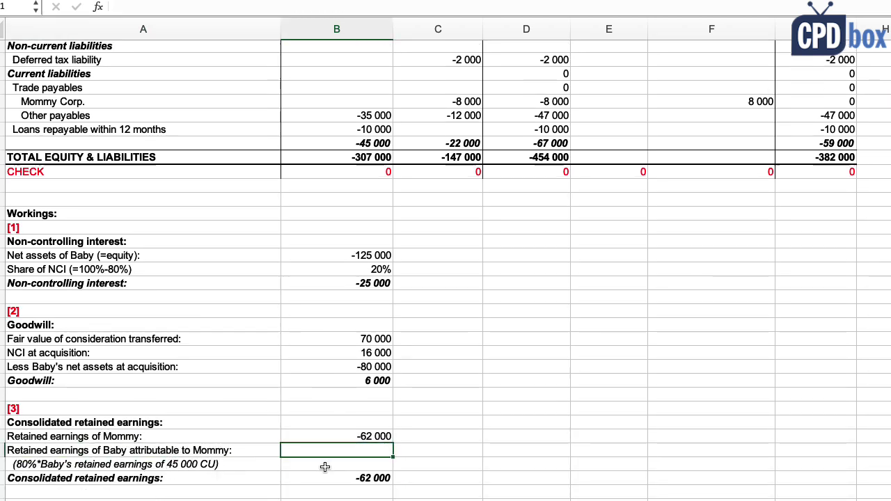
pyautogui.write('=80%')
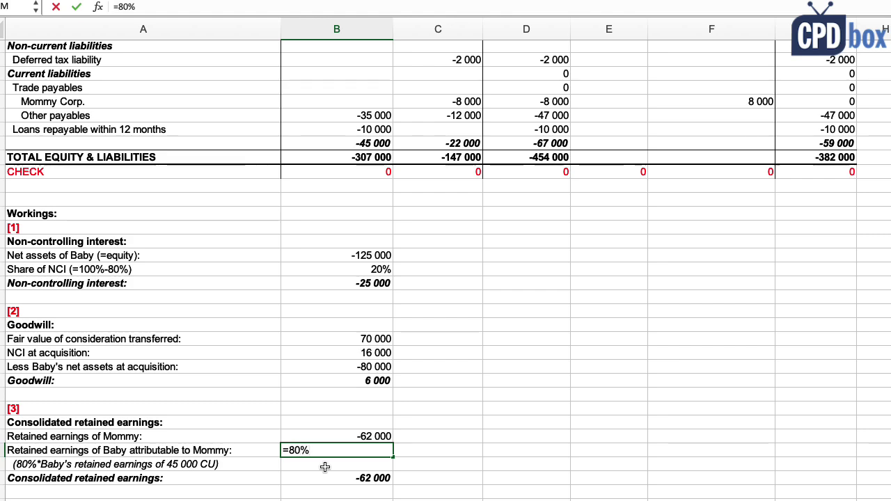
pyautogui.write('*')
pyautogui.scroll(5, 311, 380)
pyautogui.scroll(1, 312, 376)
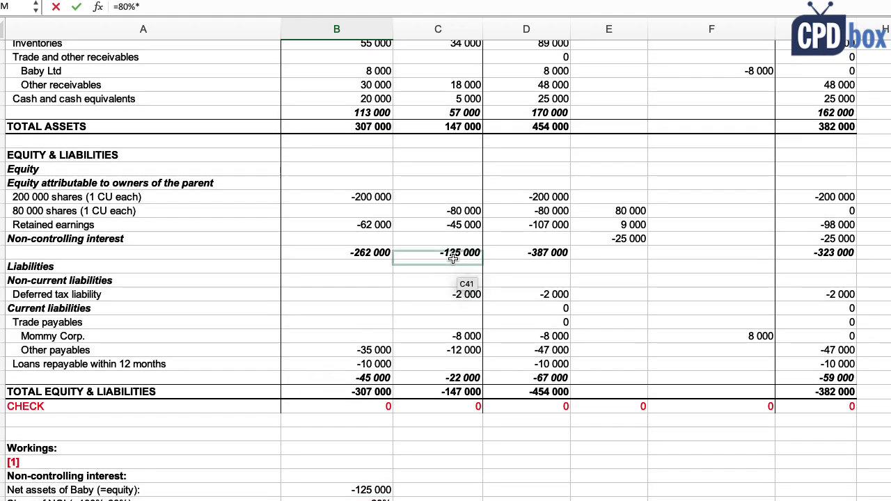
pyautogui.click(449, 225)
pyautogui.press('Return')
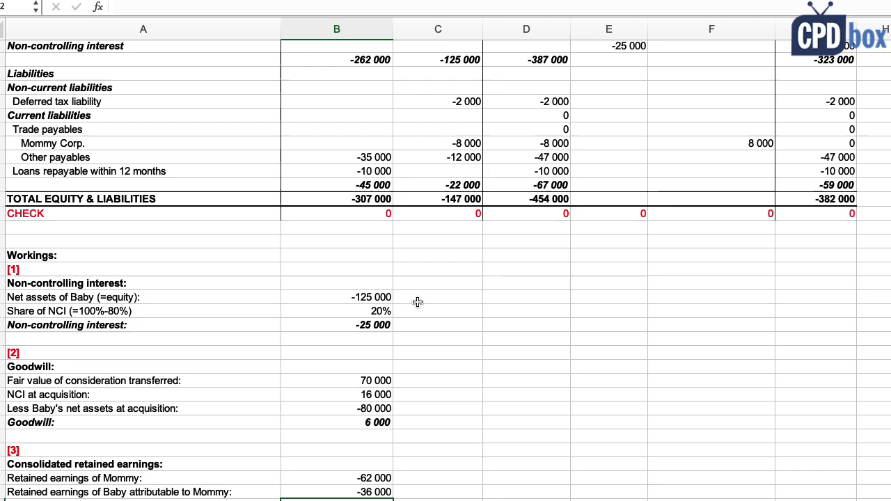
pyautogui.doubleClick(358, 451)
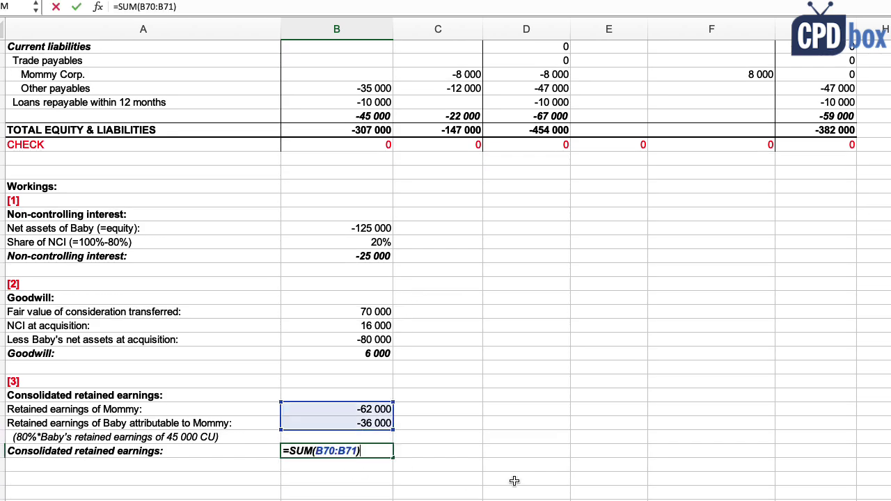
pyautogui.hotkey('ctrl', 'Return')
pyautogui.scroll(6, 485, 425)
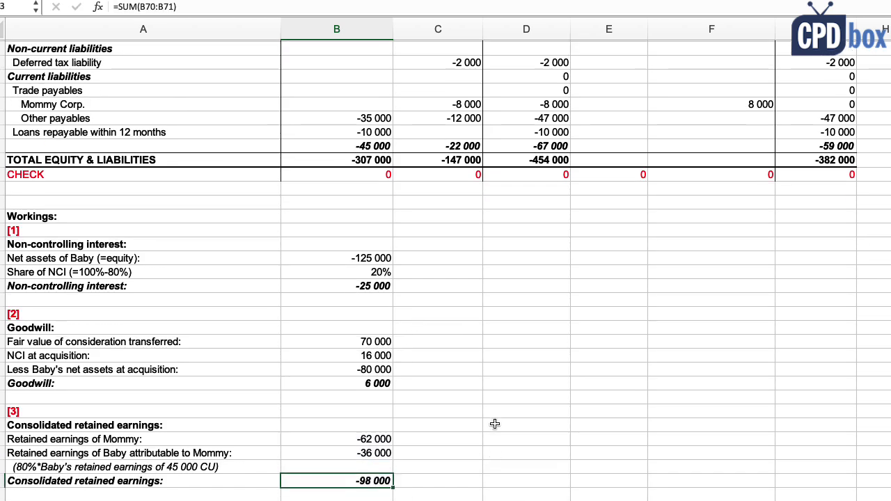
pyautogui.click(811, 127)
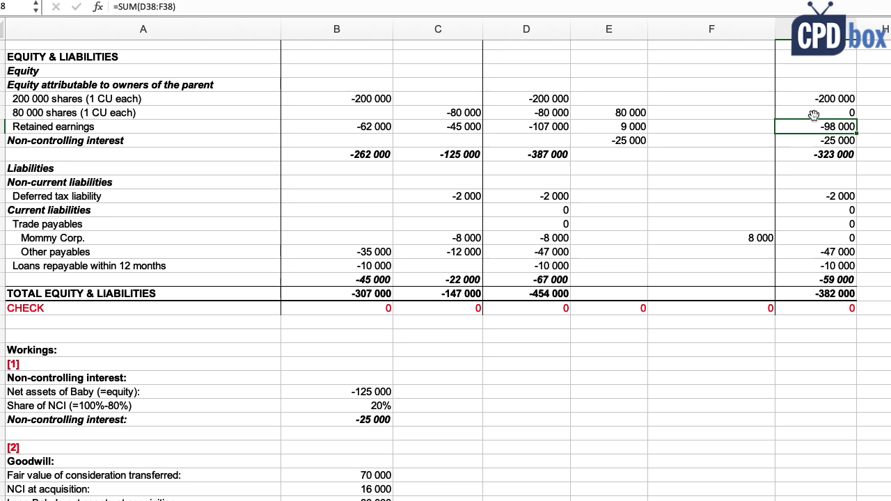
pyautogui.click(832, 141)
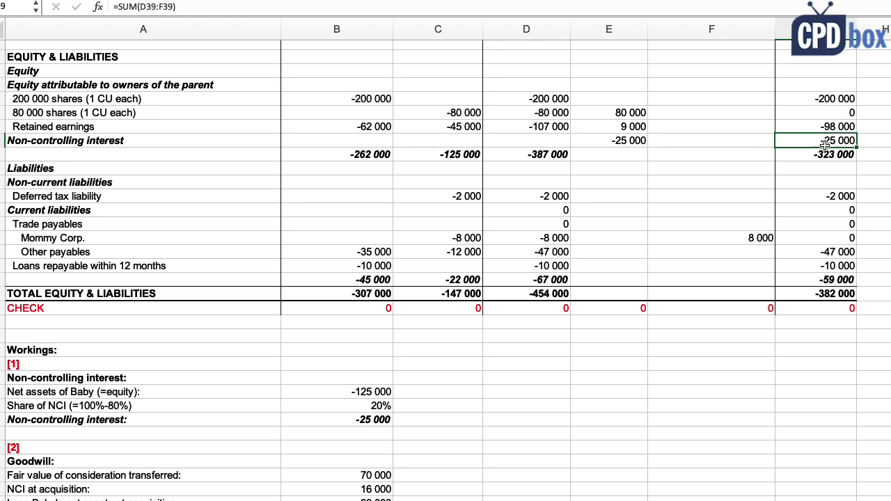
pyautogui.click(271, 140)
pyautogui.click(823, 140)
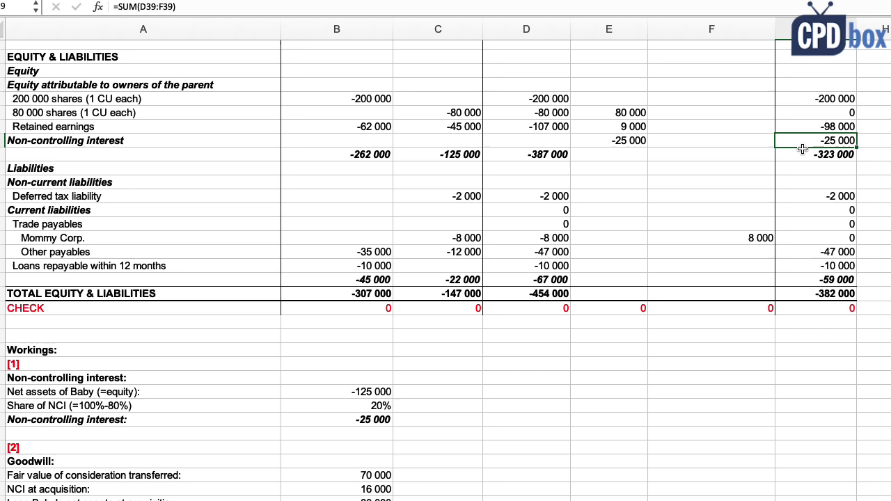
pyautogui.scroll(5, 800, 153)
pyautogui.scroll(2, 799, 158)
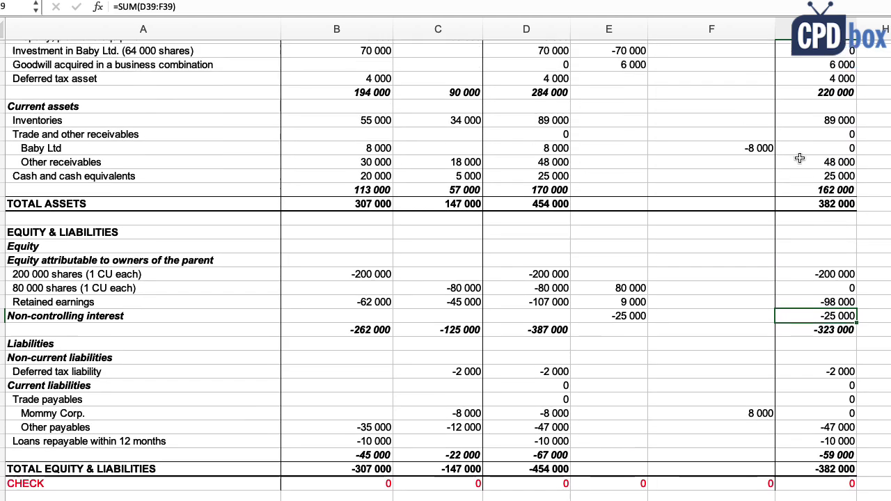
pyautogui.click(814, 65)
pyautogui.click(275, 68)
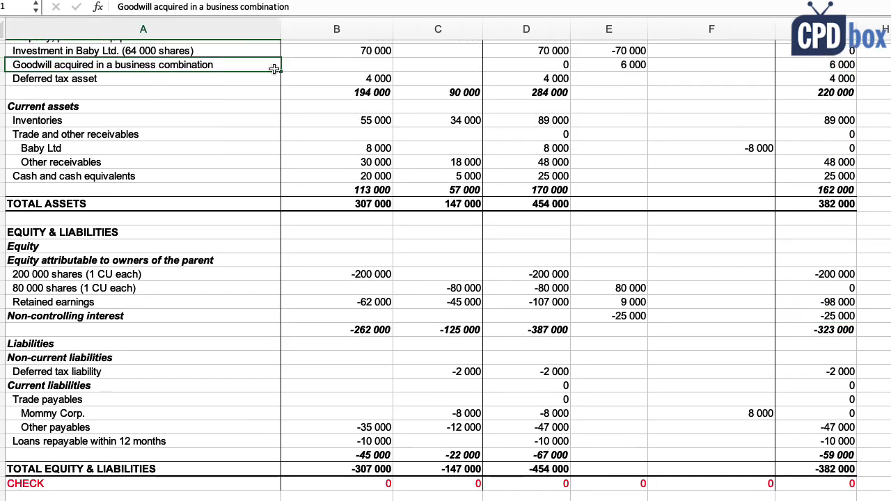
pyautogui.click(790, 66)
pyautogui.click(802, 207)
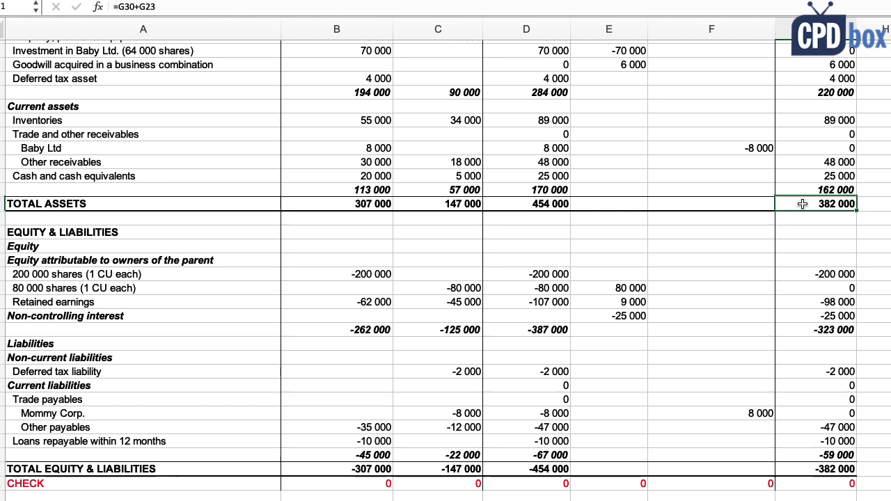
pyautogui.click(824, 468)
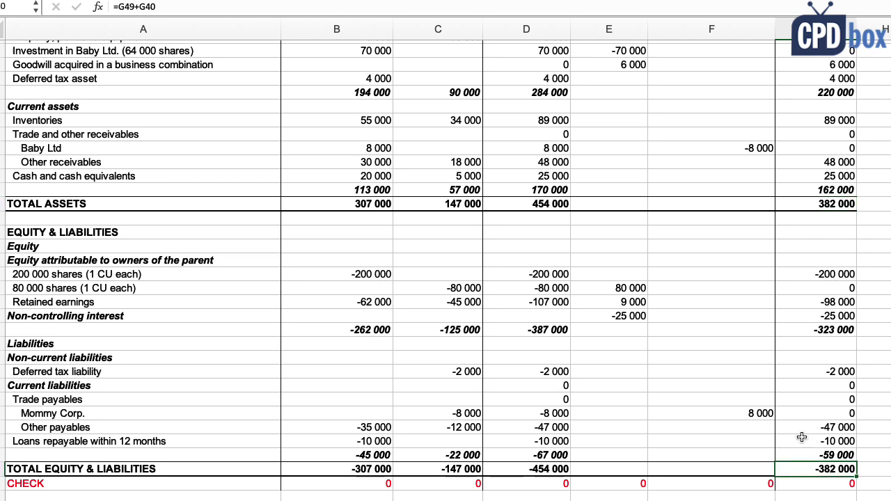
pyautogui.scroll(5, 802, 438)
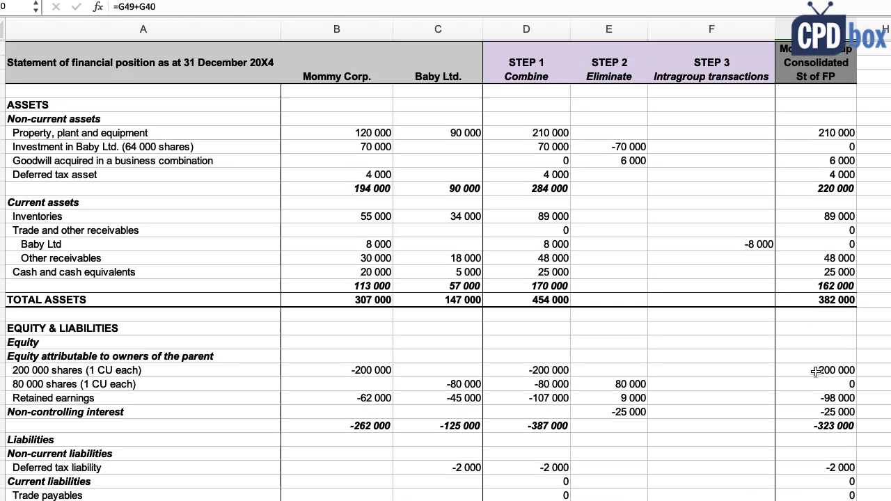
# Inspect the final statement's property, goodwill, deferred tax, retained earnings and other payables figures
pyautogui.click(838, 156)
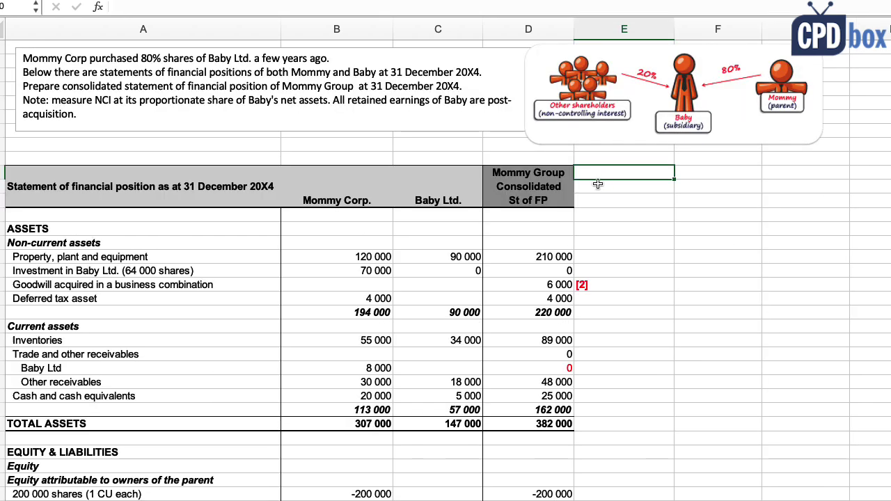
pyautogui.scroll(-15, 426, 183)
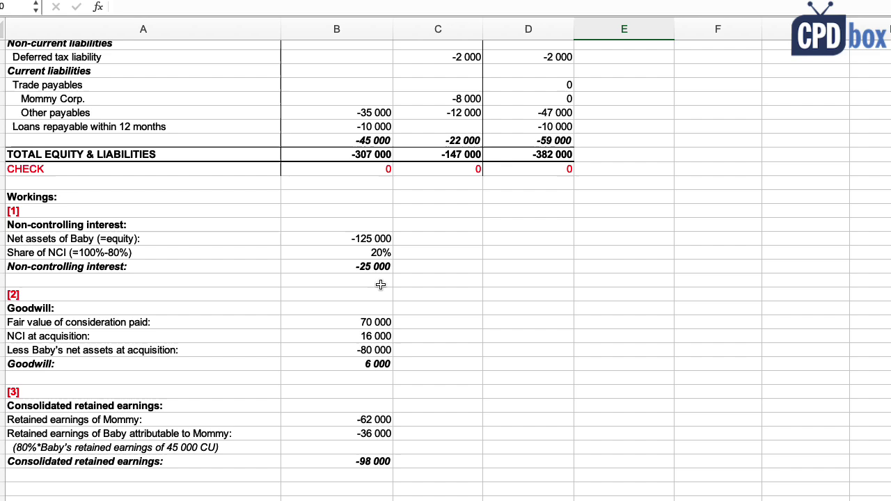
pyautogui.scroll(15, 436, 279)
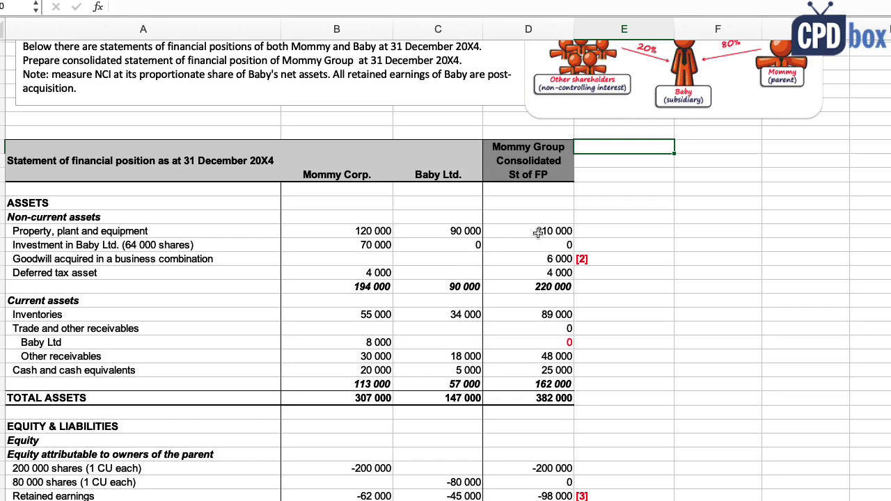
pyautogui.click(536, 262)
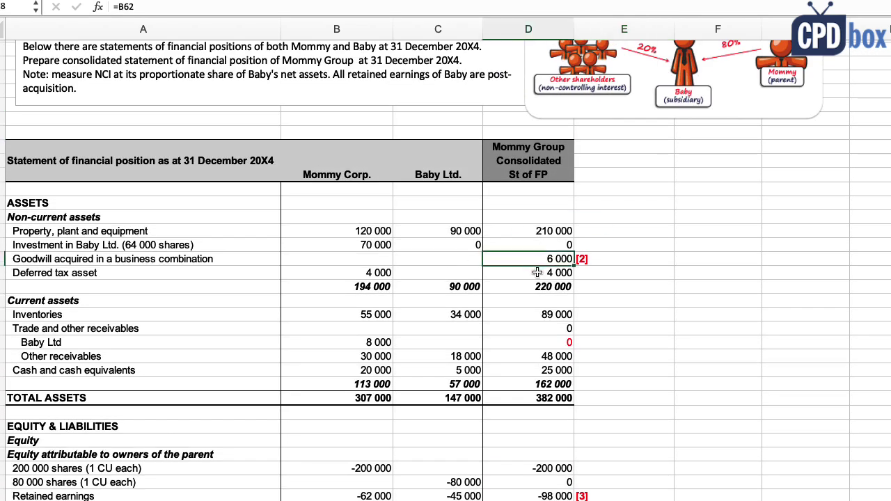
pyautogui.click(538, 273)
pyautogui.scroll(-3, 540, 274)
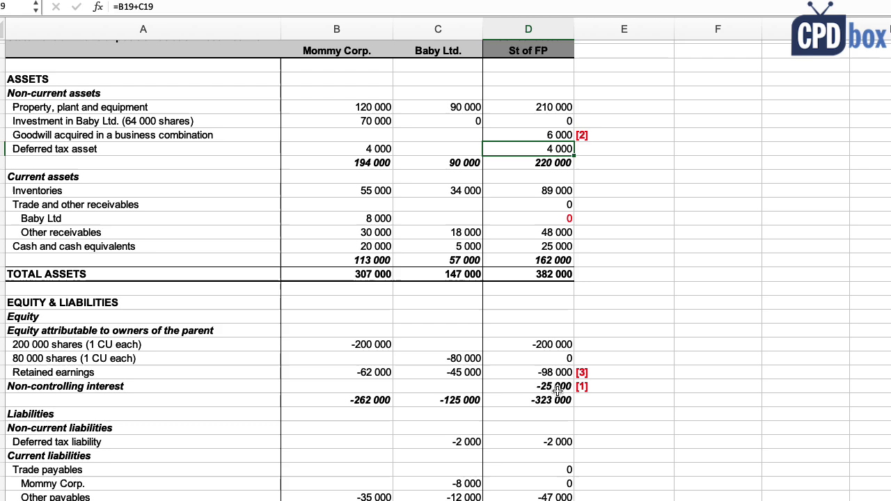
pyautogui.click(543, 373)
pyautogui.click(543, 441)
pyautogui.scroll(-2, 543, 441)
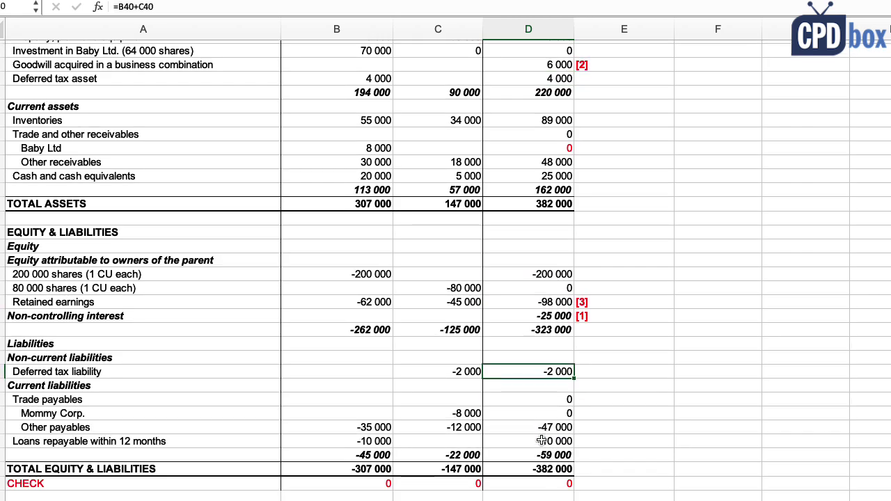
pyautogui.click(537, 425)
pyautogui.scroll(5, 528, 373)
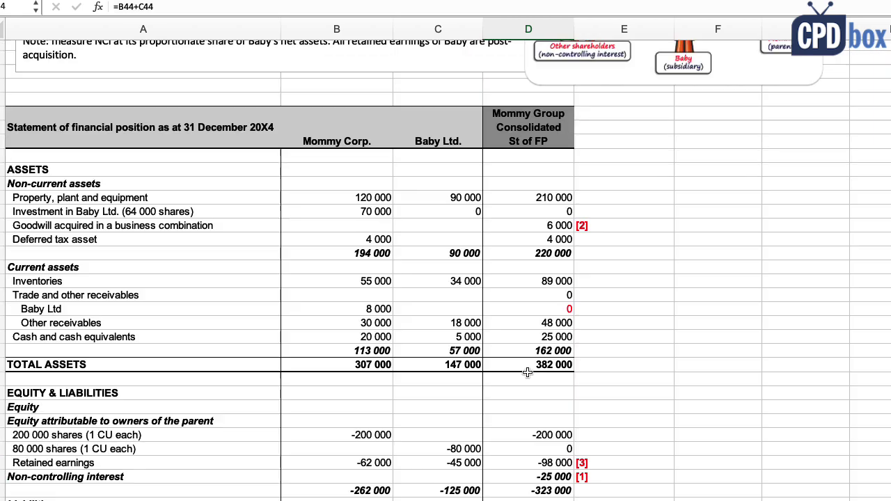
# Walk through the assets and equity-and-liabilities ranges, ending at the NCI and CHECK total
pyautogui.click(534, 144)
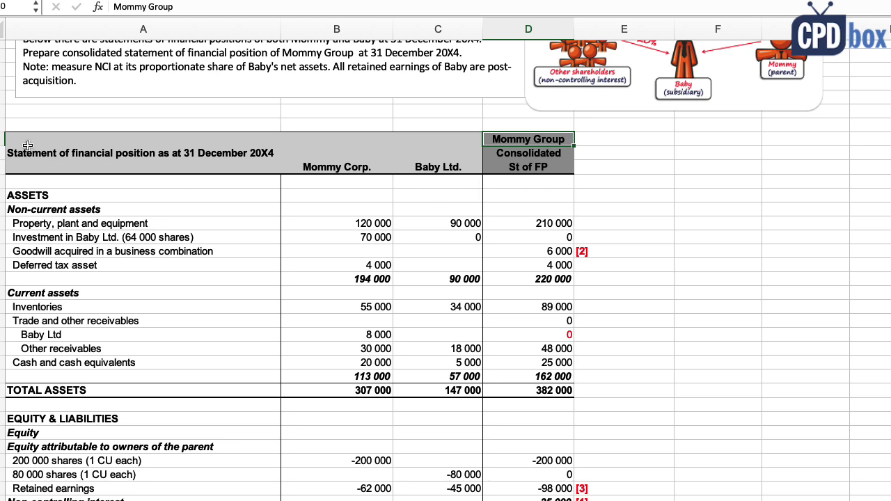
pyautogui.moveTo(27, 145)
pyautogui.mouseDown()
pyautogui.moveTo(523, 174)
pyautogui.moveTo(519, 406)
pyautogui.mouseUp()
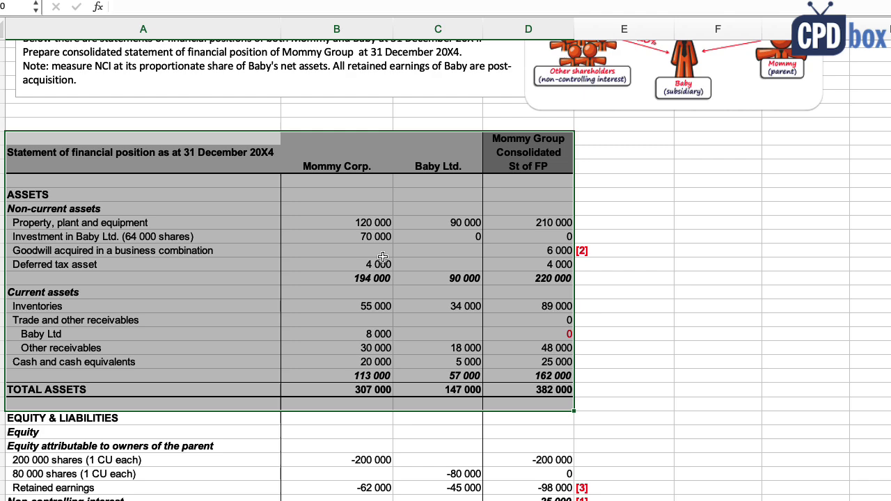
pyautogui.scroll(-1, 382, 257)
pyautogui.scroll(-8, 385, 247)
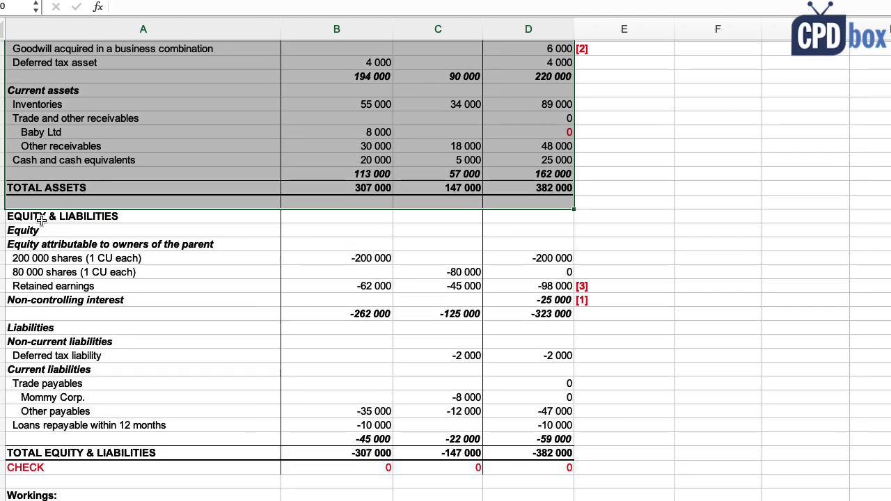
pyautogui.moveTo(41, 219); pyautogui.dragTo(627, 468)
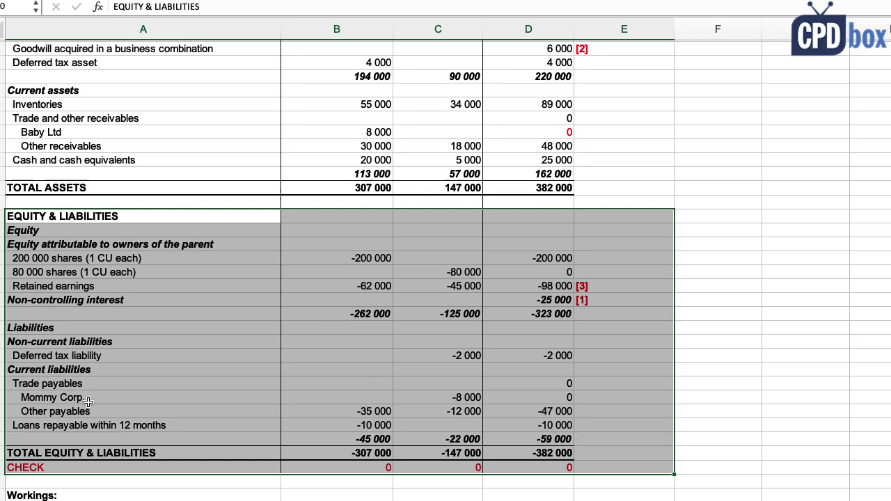
pyautogui.click(103, 285)
pyautogui.moveTo(285, 289); pyautogui.dragTo(530, 288)
pyautogui.click(540, 300)
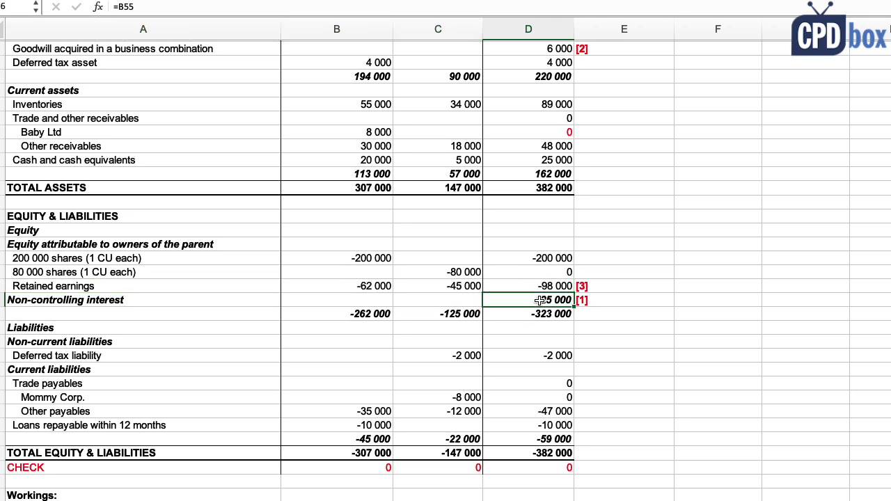
pyautogui.click(547, 468)
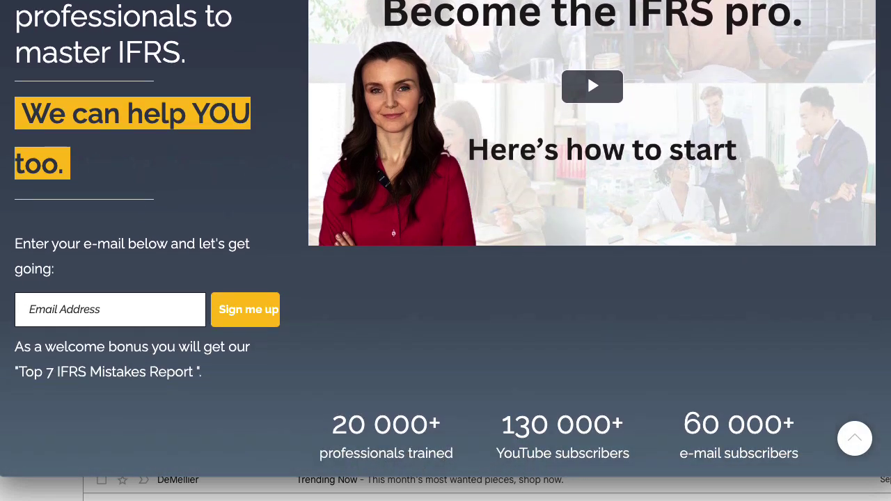
# Sign up for CPDbox with the autofilled e-mail address and confirm it past the reCAPTCHA check
pyautogui.click(121, 316)
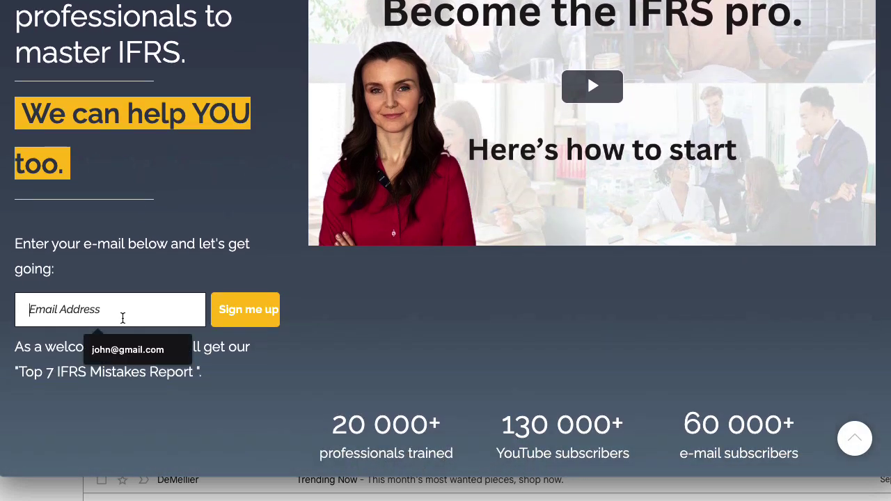
pyautogui.click(136, 350)
pyautogui.click(244, 312)
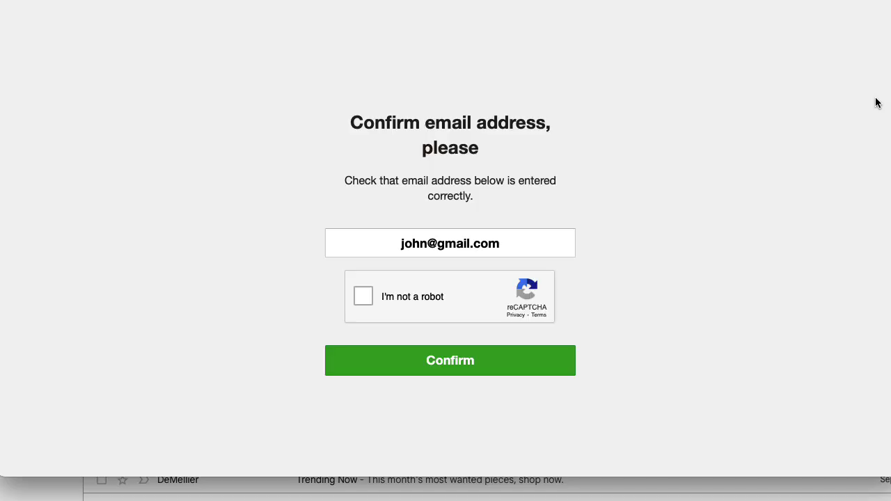
pyautogui.click(364, 298)
pyautogui.click(452, 362)
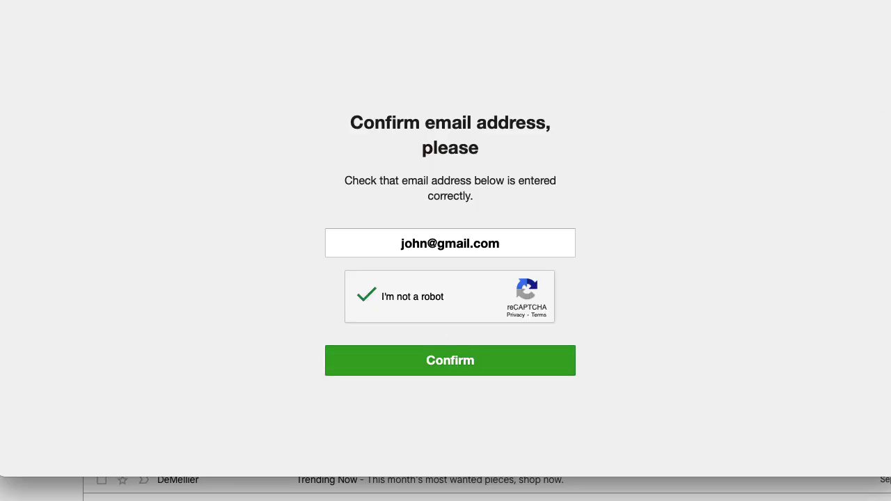